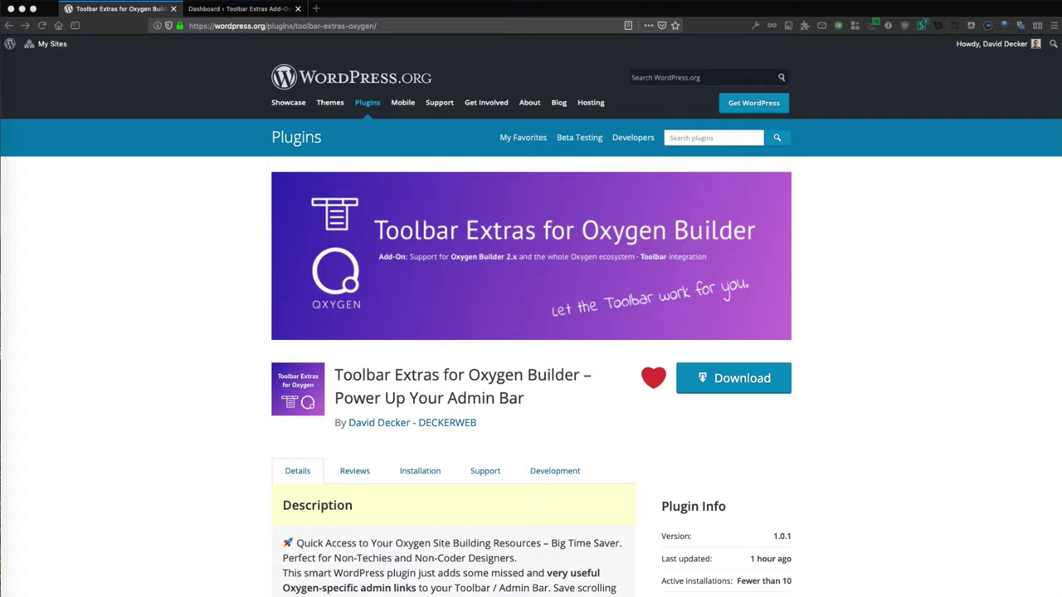
Switch to the local Toolbar Extras Add-Ons site's dashboard and open its page for adding new plugins.
left_click(255, 10)
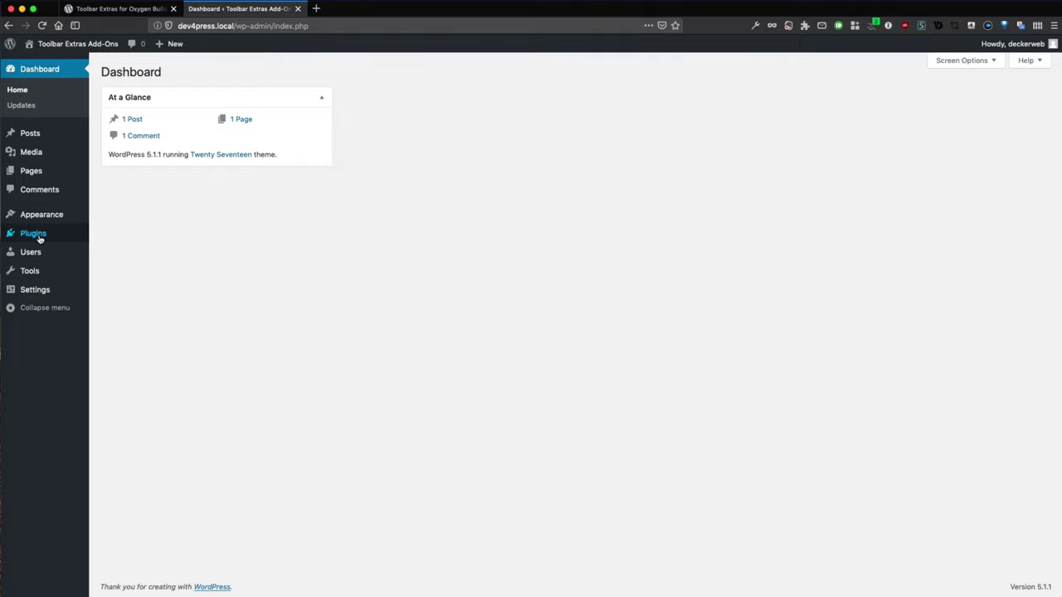
mouse_move(69, 241)
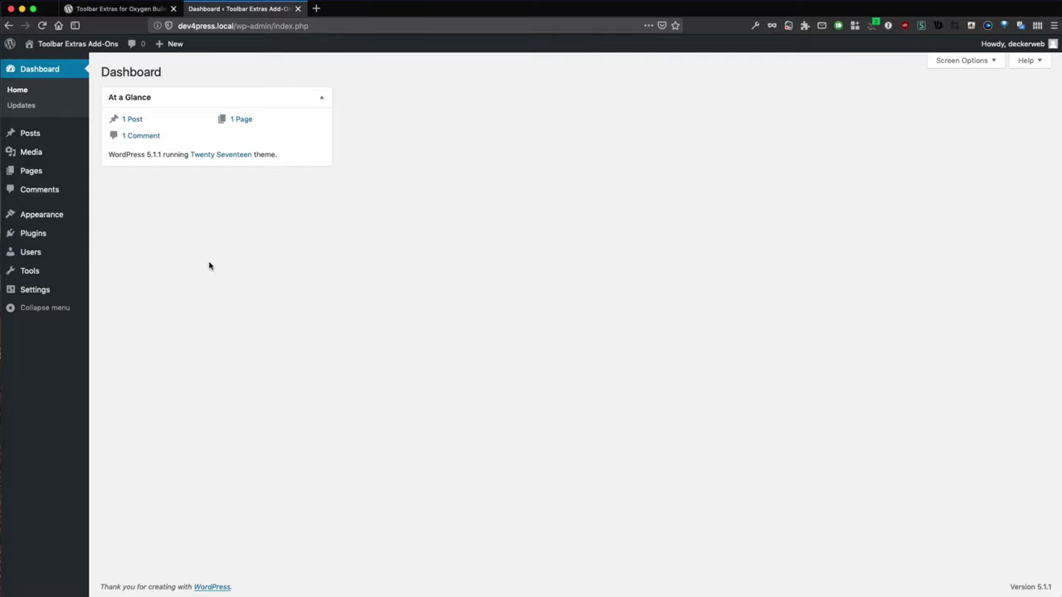
mouse_move(34, 235)
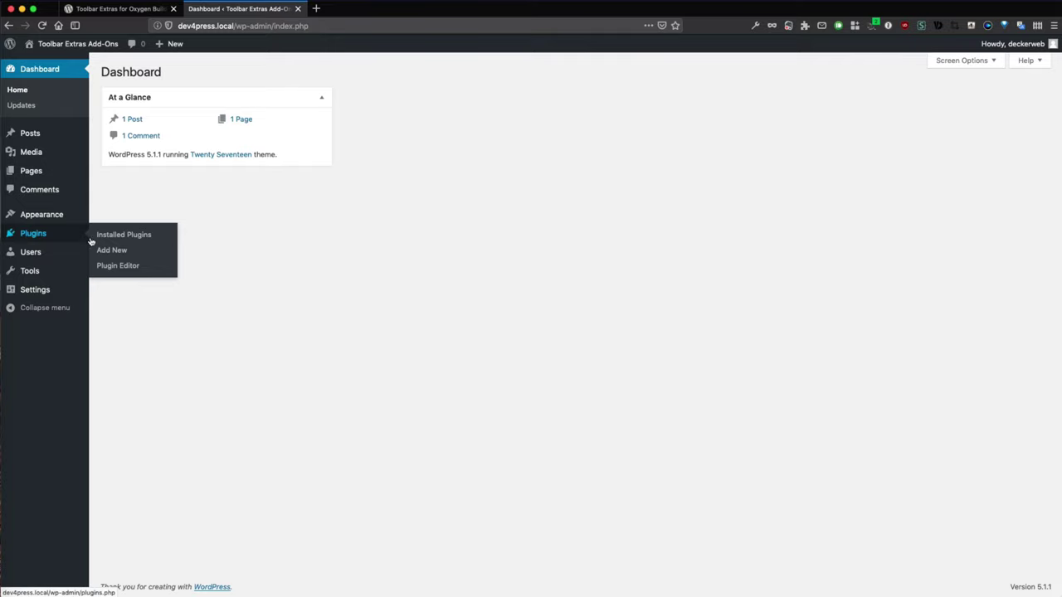
left_click(113, 251)
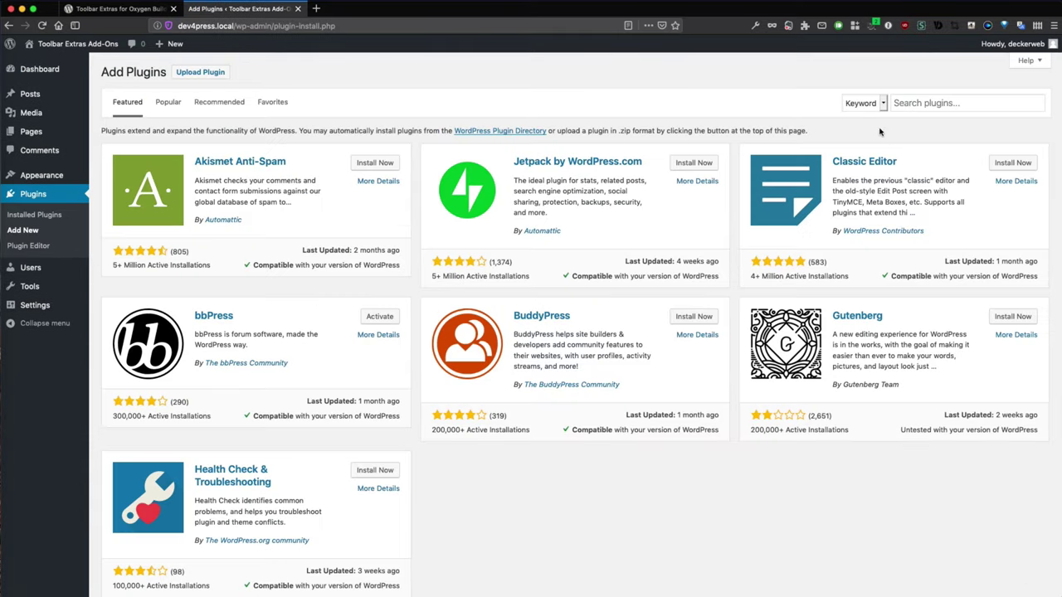
Search the plugin directory for "toolbar extras".
left_click(898, 107)
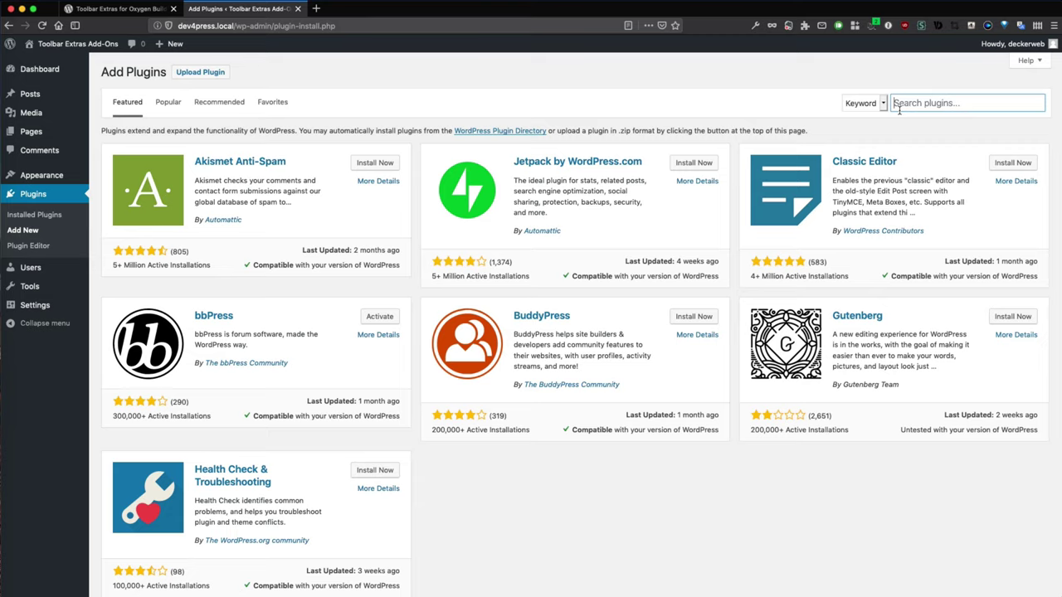
type("too")
key("BackSpace")
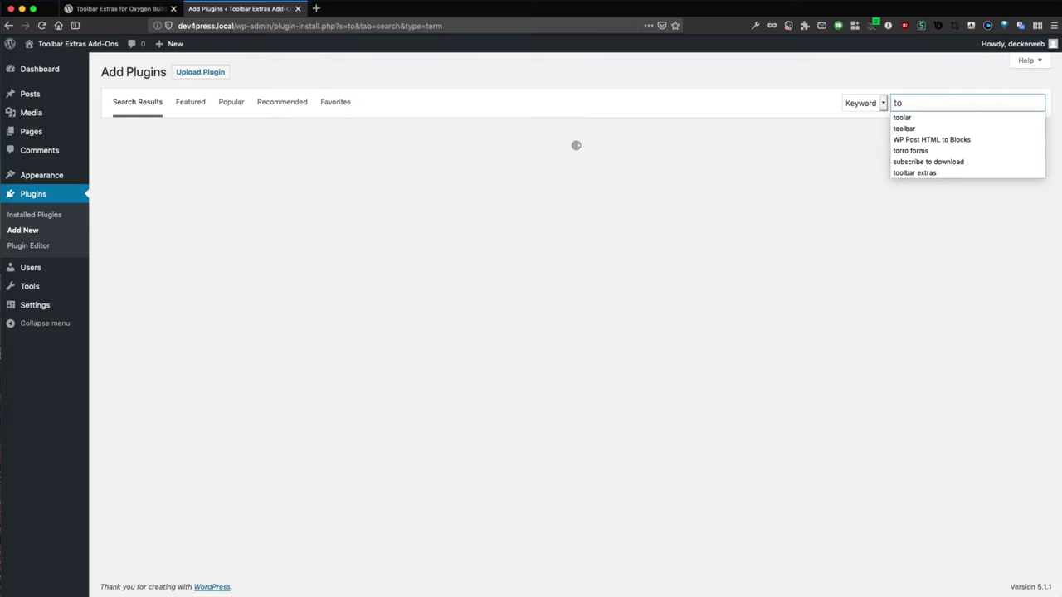
type("olbar extr")
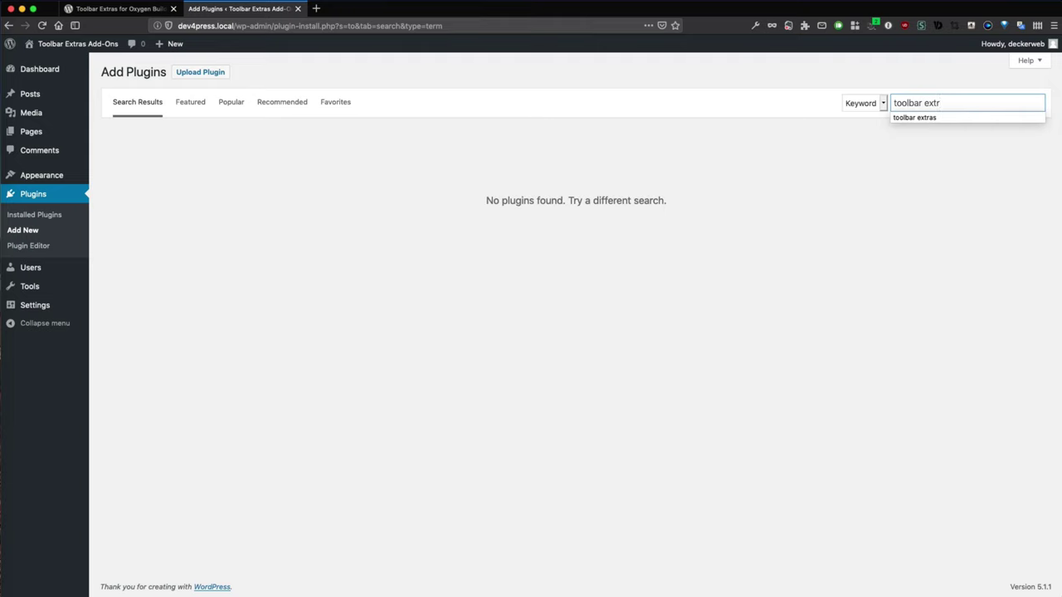
type("as")
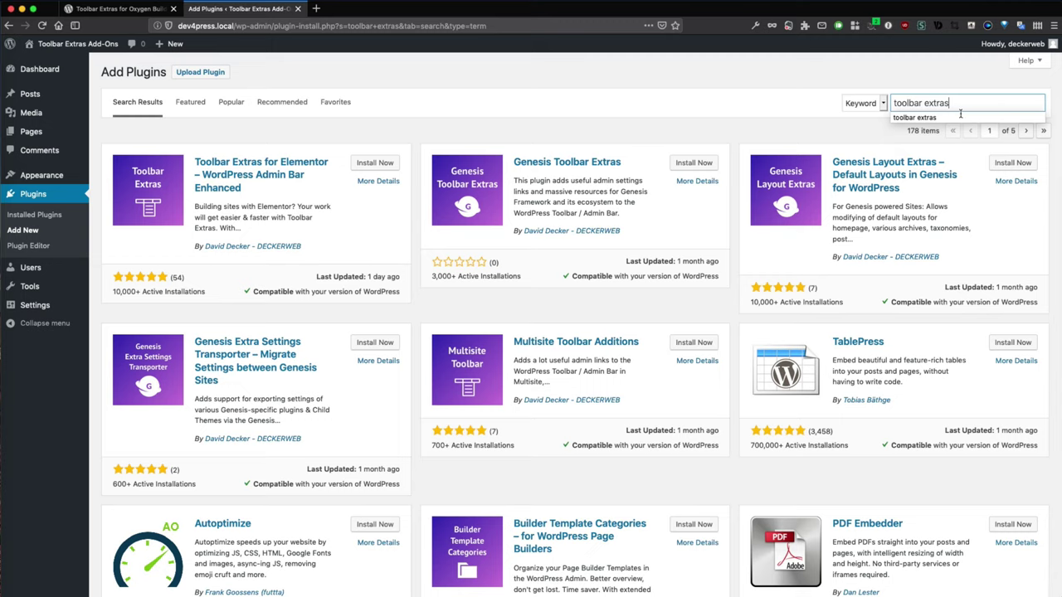
Replace the plugin search term with "oxygen".
key("super+a")
type("o")
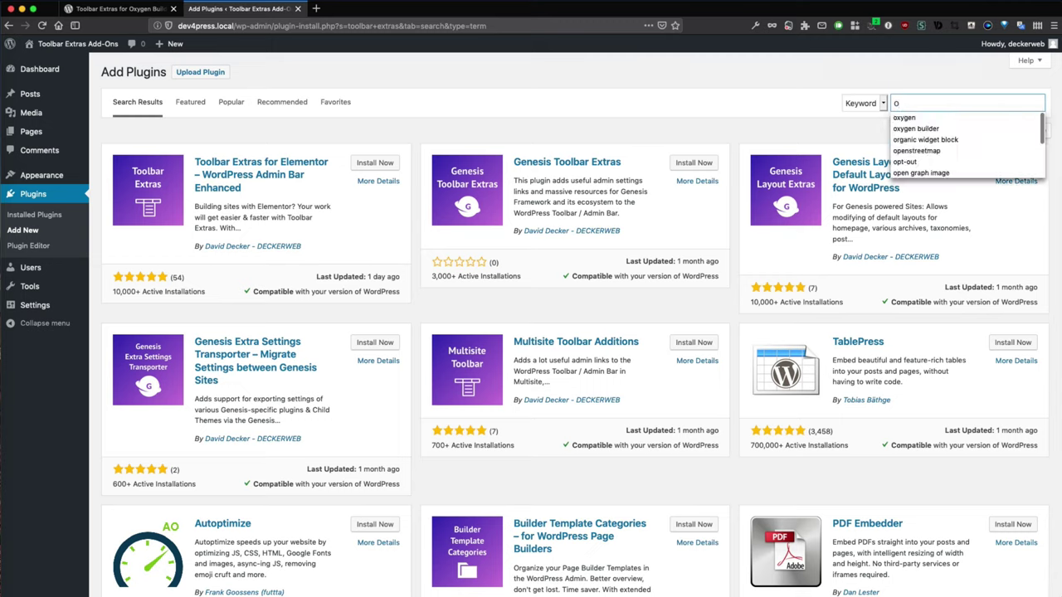
type("xgen")
key("BackSpace")
key("BackSpace")
key("BackSpace")
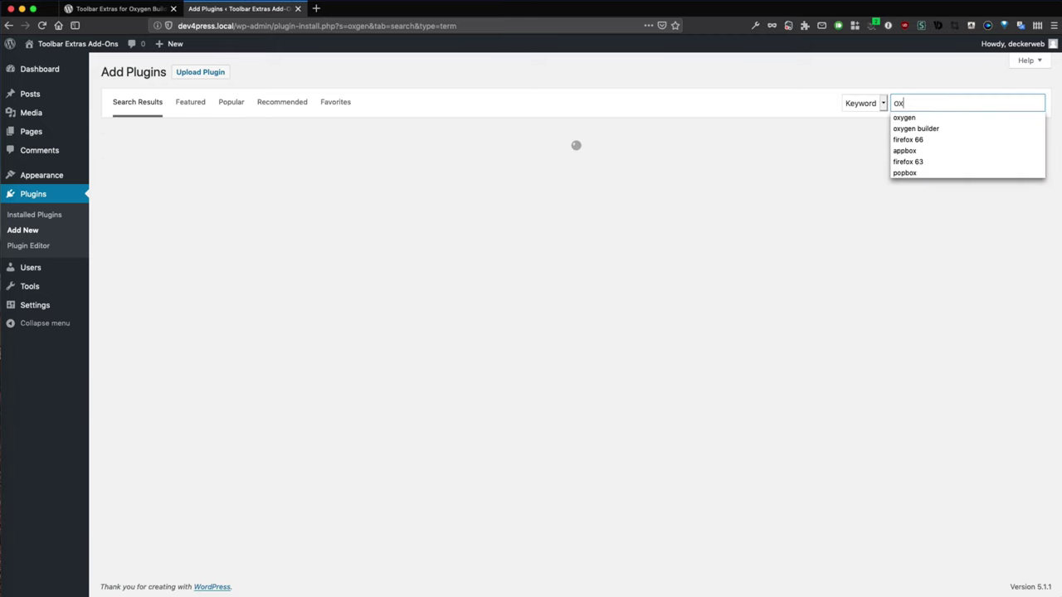
type("ygen")
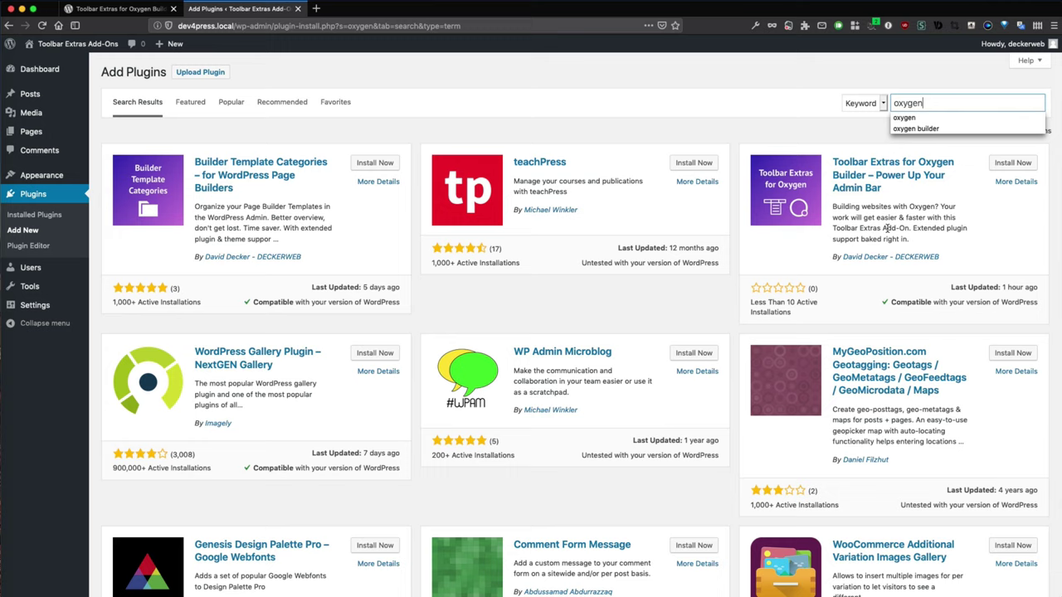
Install and activate the Toolbar Extras for Oxygen Builder plugin from the search results.
left_click(947, 199)
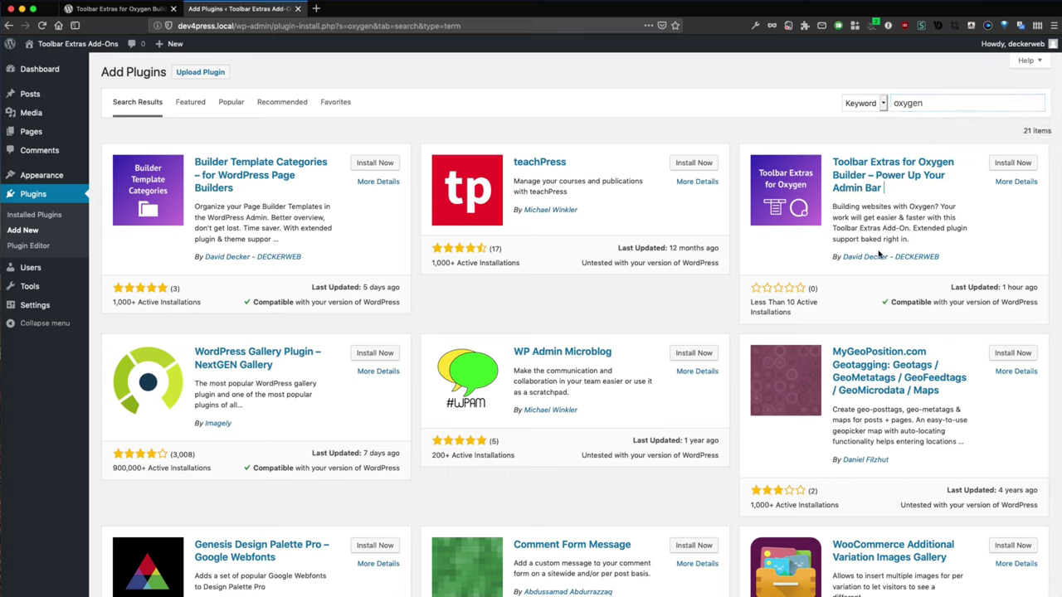
left_click(1014, 165)
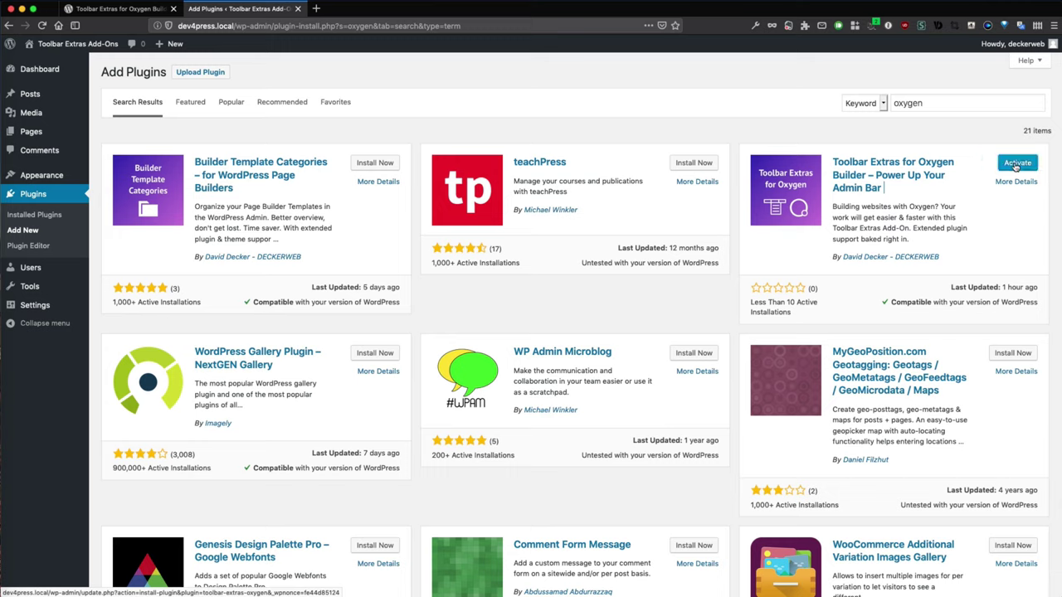
left_click(1017, 164)
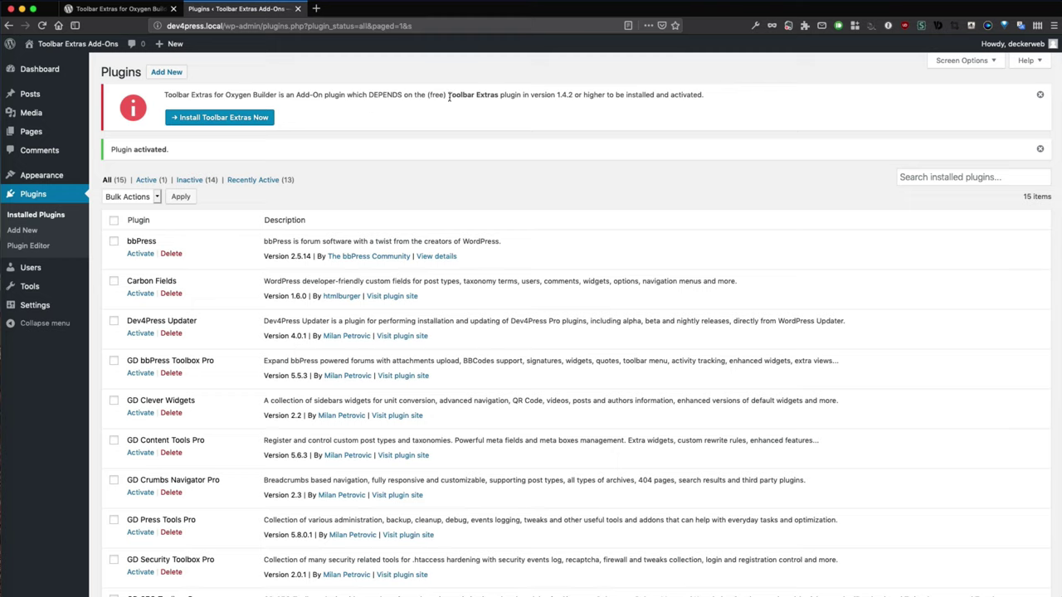
Install the required Toolbar Extras base plugin from the dependency notice and activate it.
left_click_drag(448, 96, 496, 100)
left_click(498, 118)
left_click(238, 123)
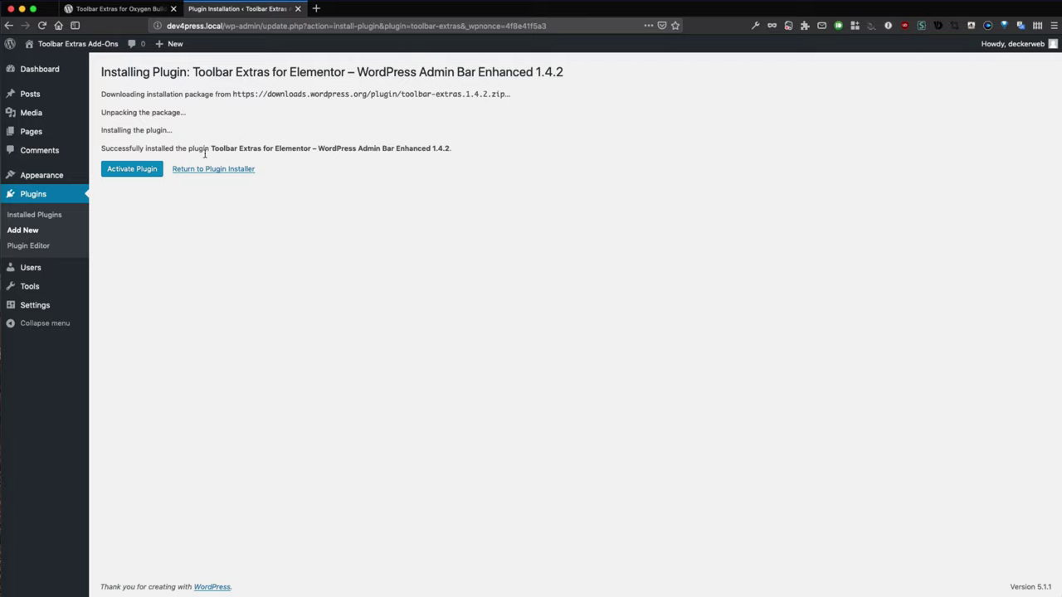
left_click(145, 173)
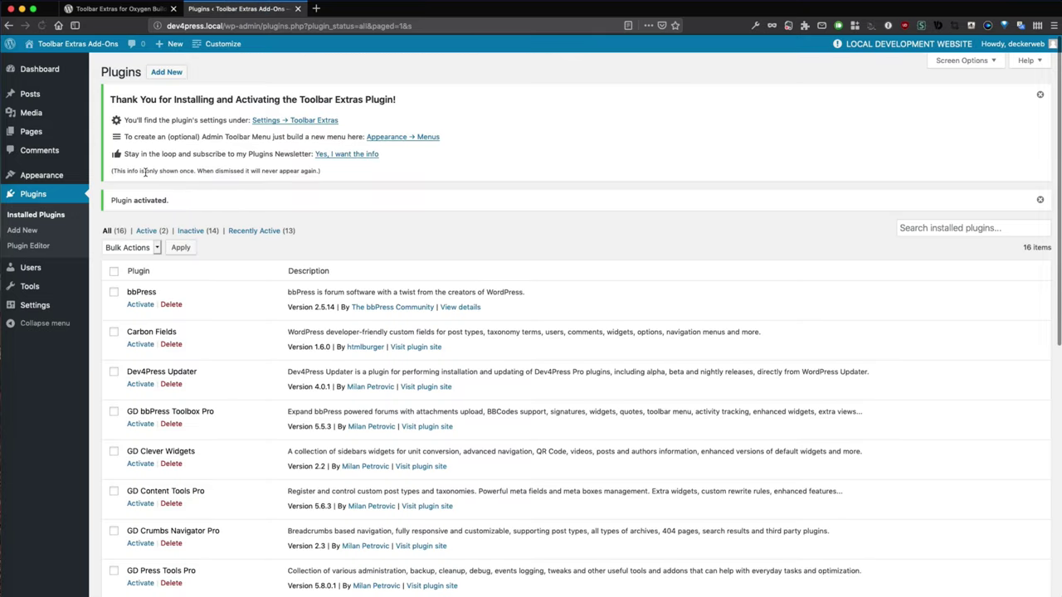
Dismiss the Toolbar Extras welcome notice and the activation notice, and look over the installed plugins list.
left_click(1039, 100)
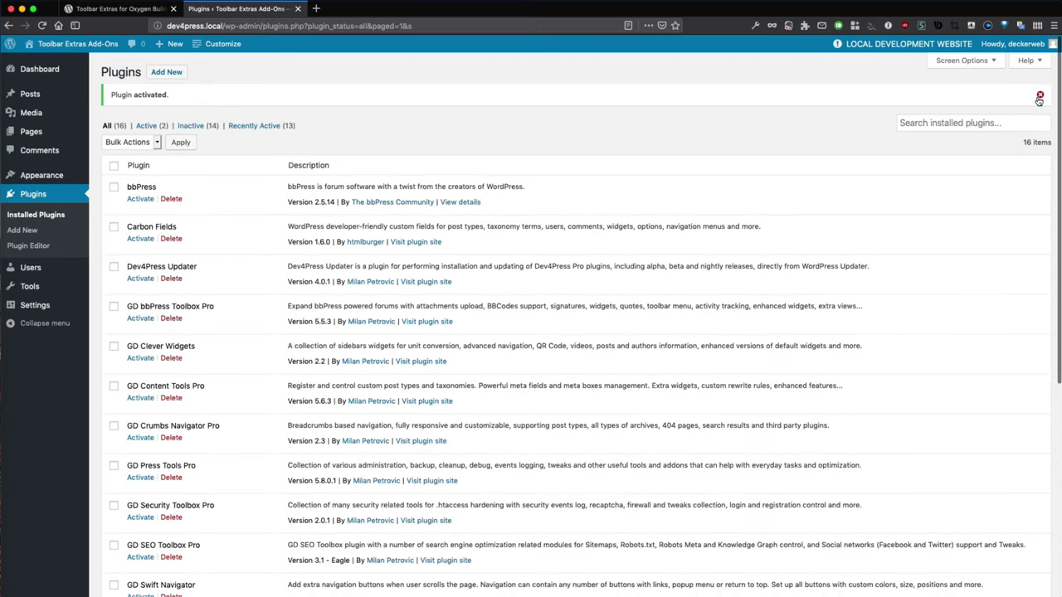
left_click(1039, 101)
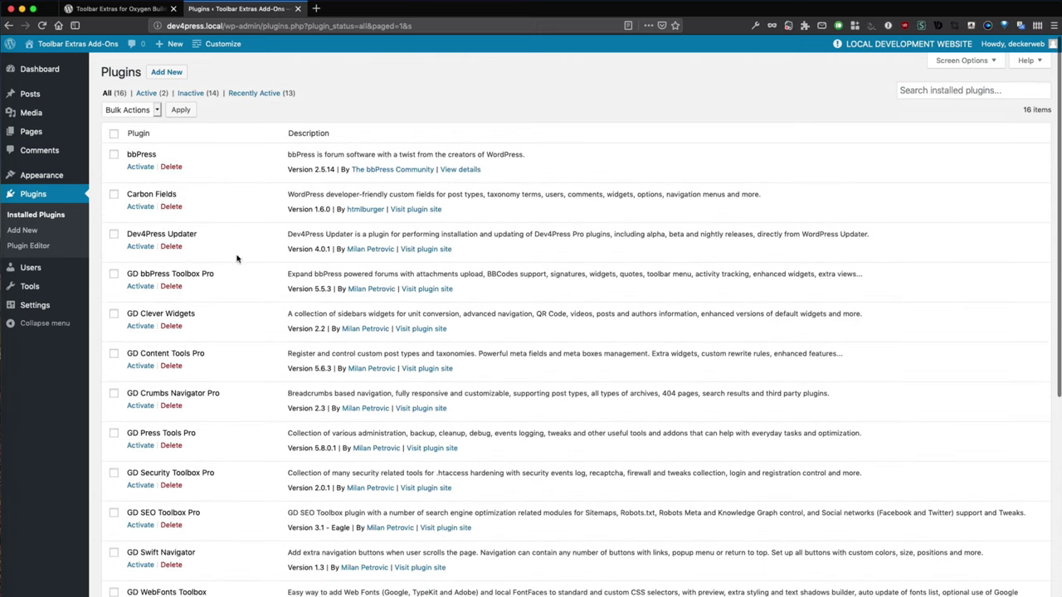
scroll(304, 344, "down", 5)
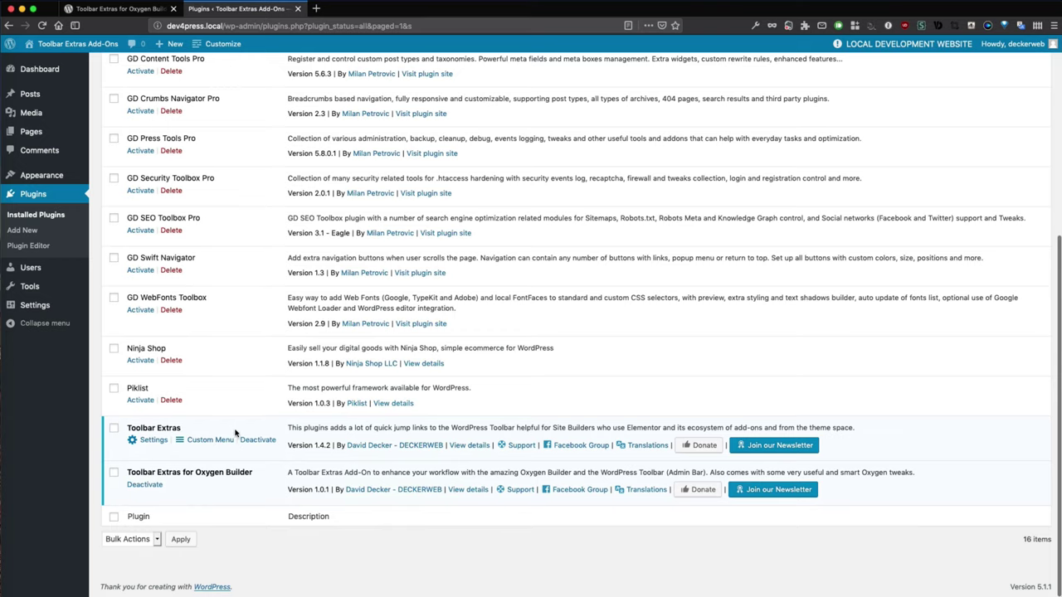
scroll(246, 337, "up", 5)
scroll(246, 337, "up", 2)
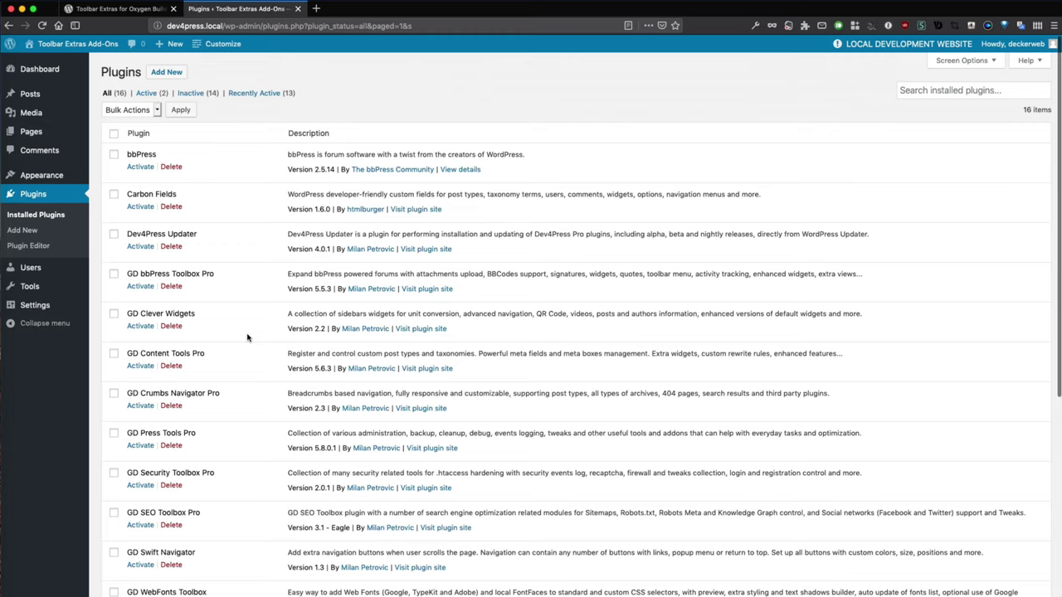
Open the plugin ZIP upload page through the Toolbar Extras quick links and start browsing for a file.
mouse_move(170, 44)
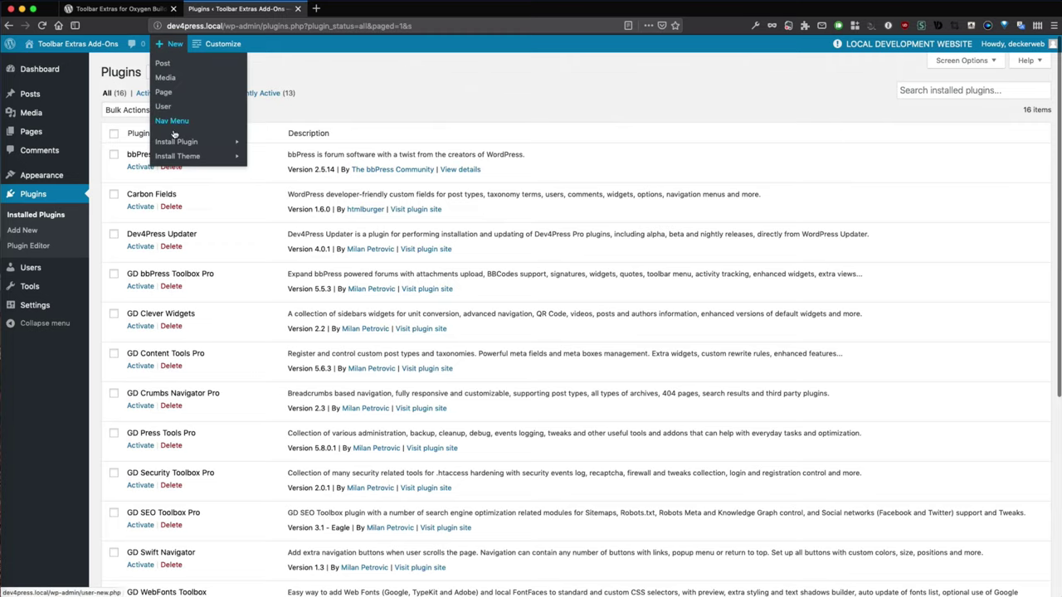
mouse_move(176, 146)
left_click(274, 157)
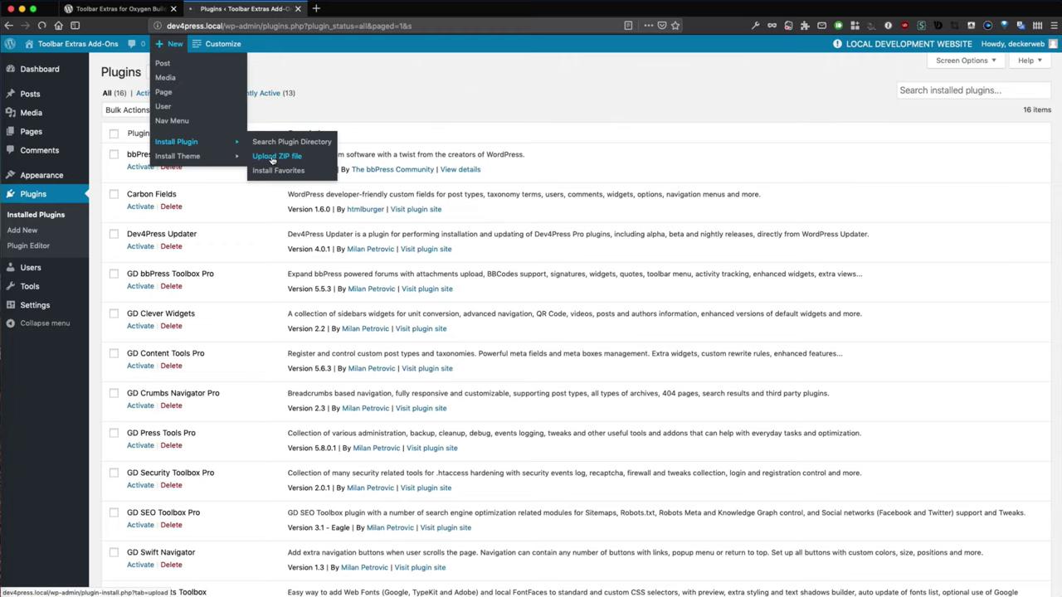
left_click(417, 177)
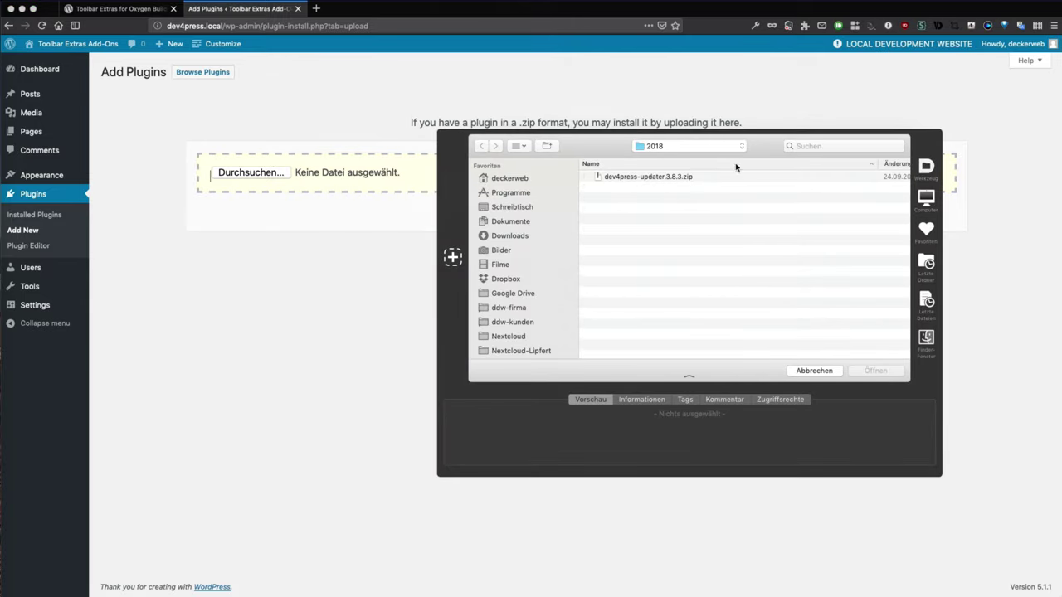
Select oxygen.2.3.alpha1.zip in the 118_oxygen-builder folder inside the z-wp-plugins-pro favorite folder.
left_click(926, 230)
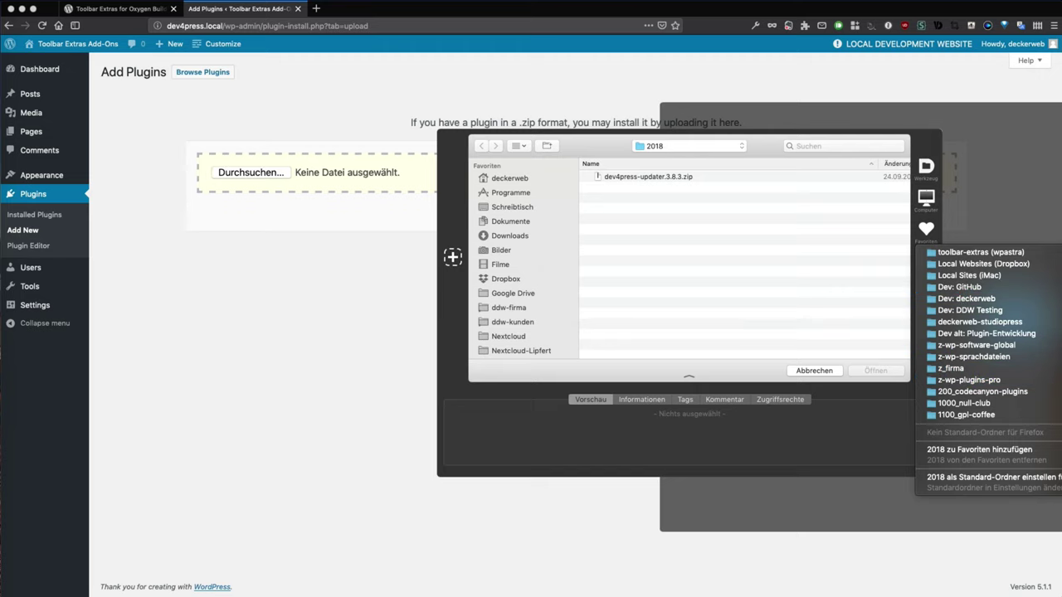
left_click(1035, 386)
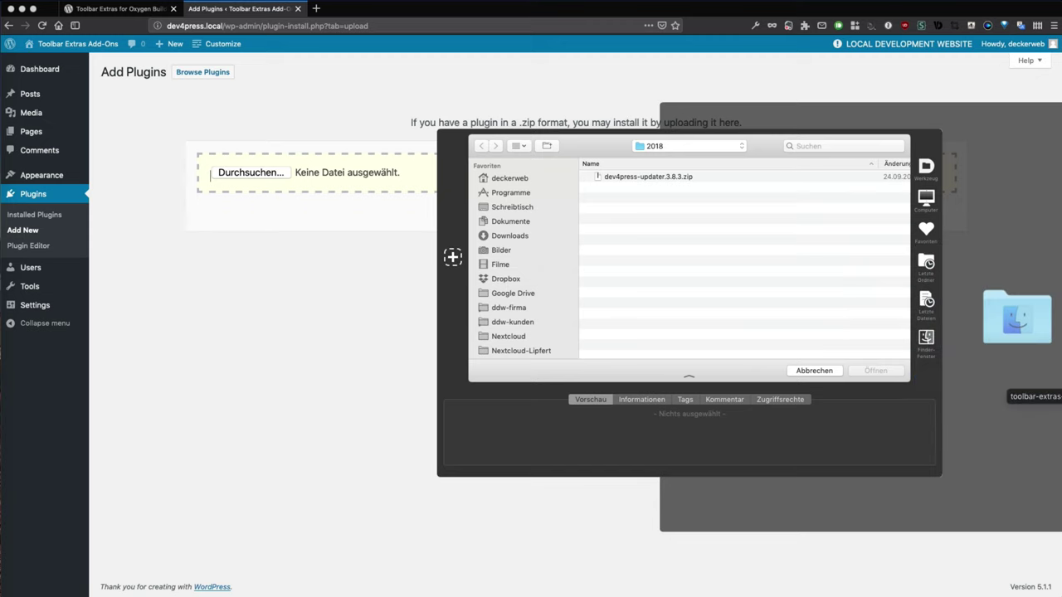
type("the")
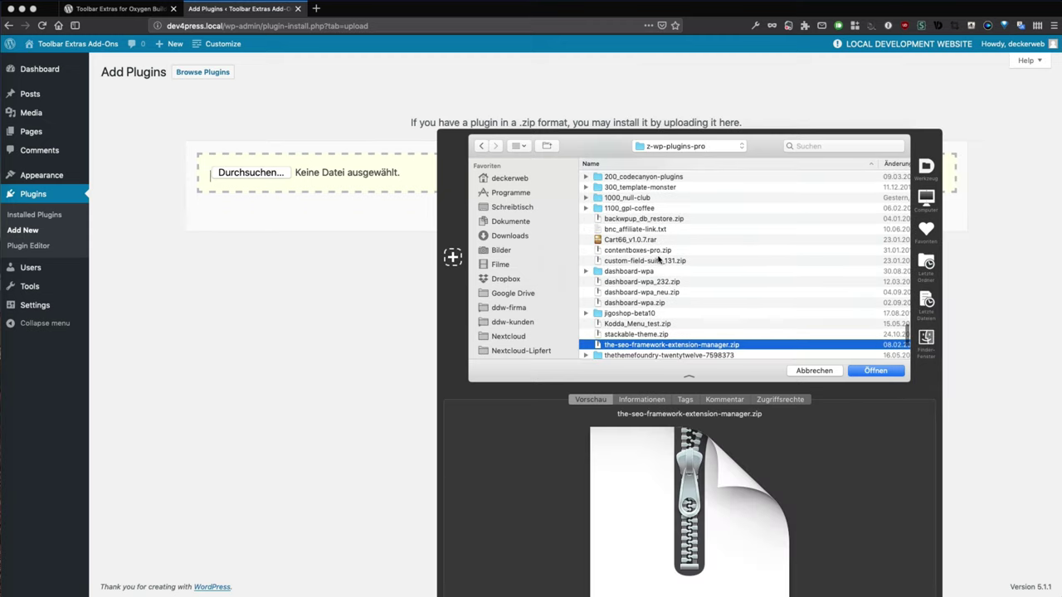
scroll(659, 260, "up", 5)
scroll(659, 260, "up", 5)
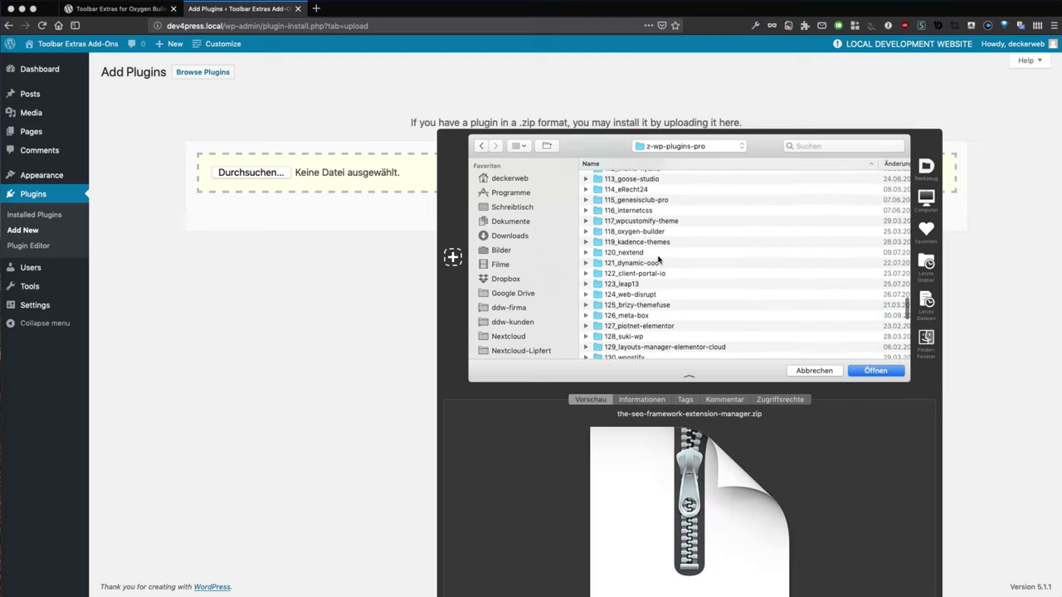
left_click(654, 237)
double_click(655, 236)
type("oxygen.2.3")
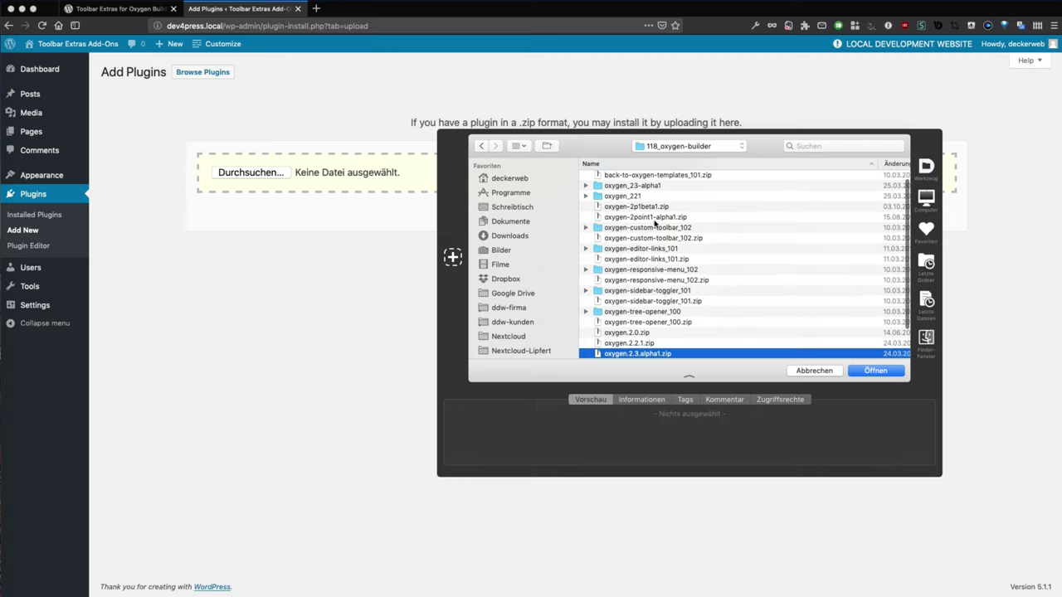
Install the Oxygen plugin from the selected ZIP file and activate it.
left_click(877, 371)
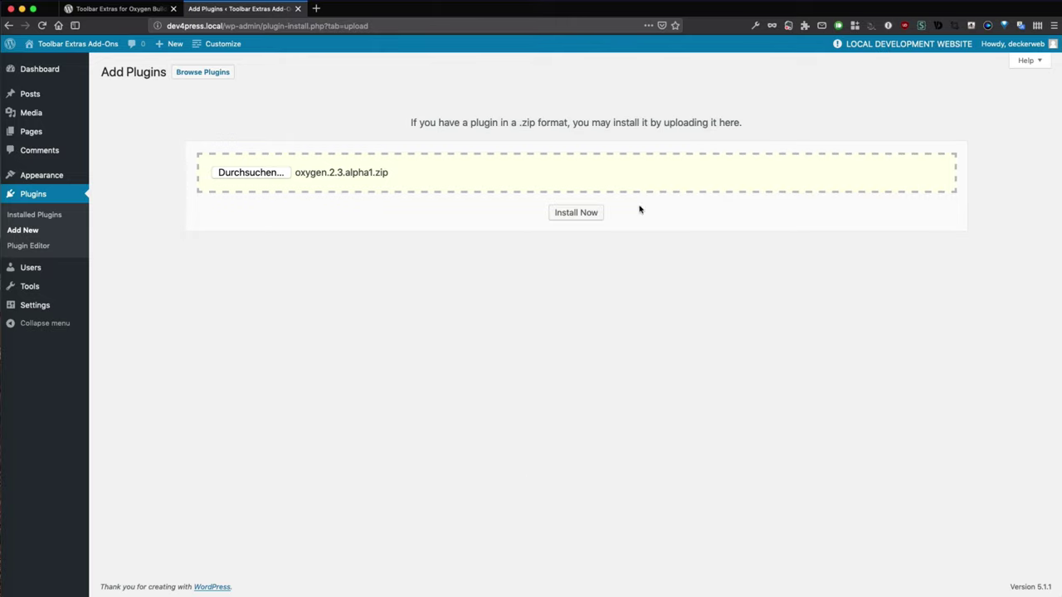
left_click(569, 216)
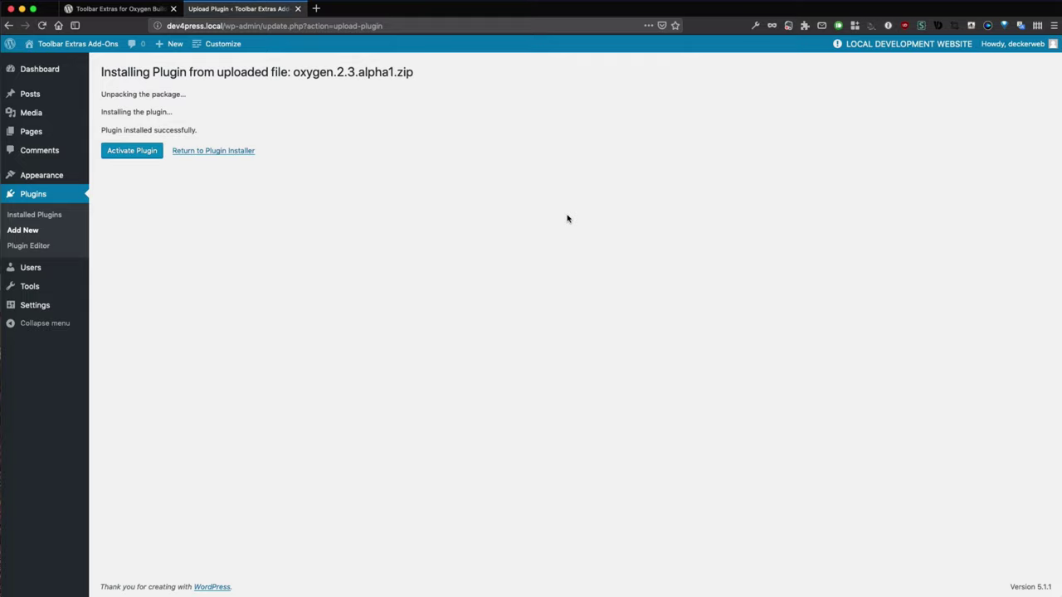
left_click(133, 158)
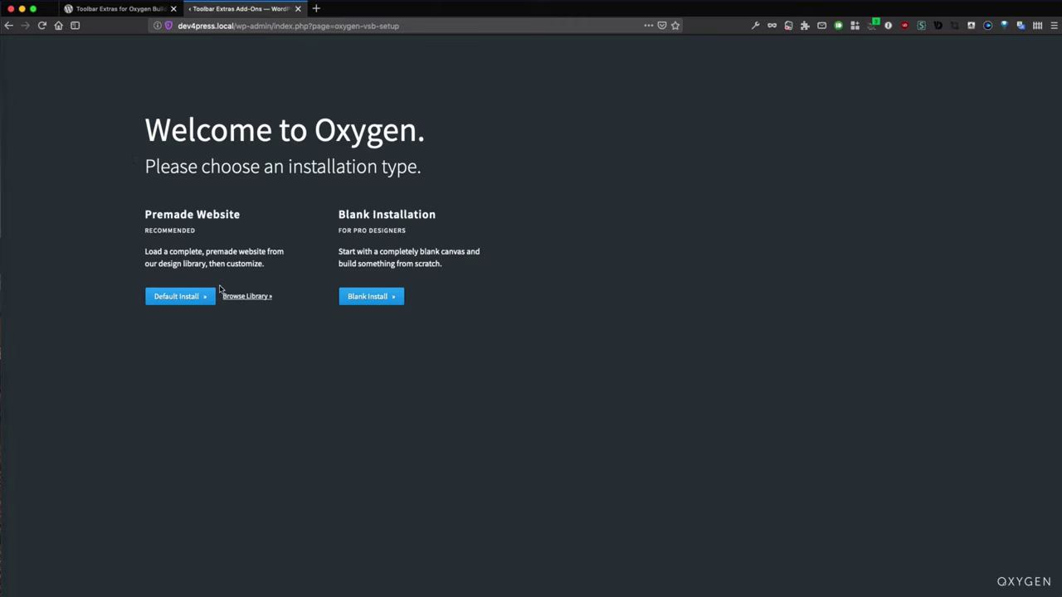
Choose Oxygen's default premade website installation and confirm installing the Atomic site.
left_click(176, 300)
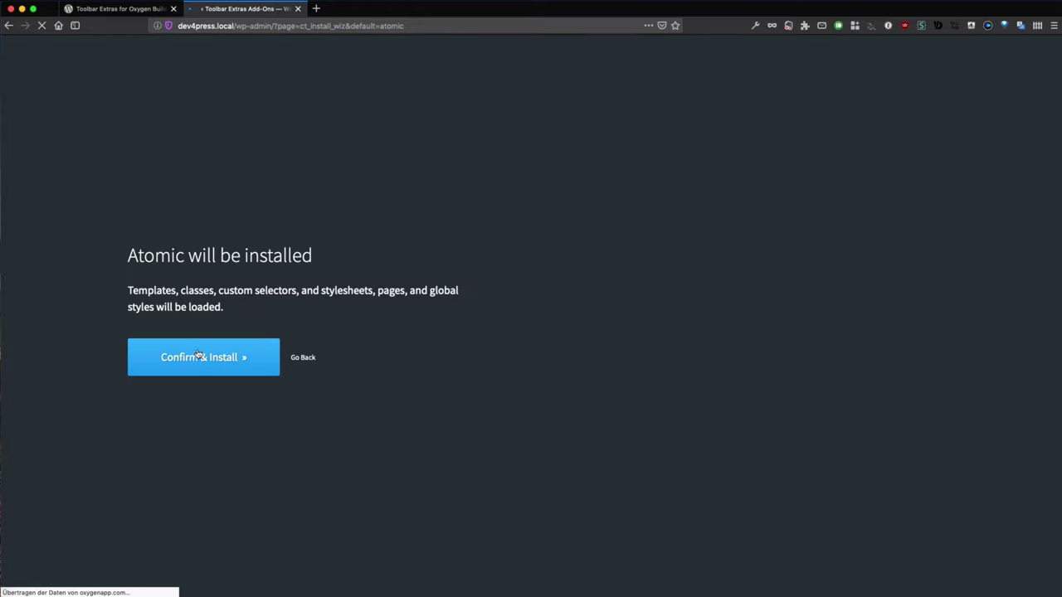
left_click(199, 355)
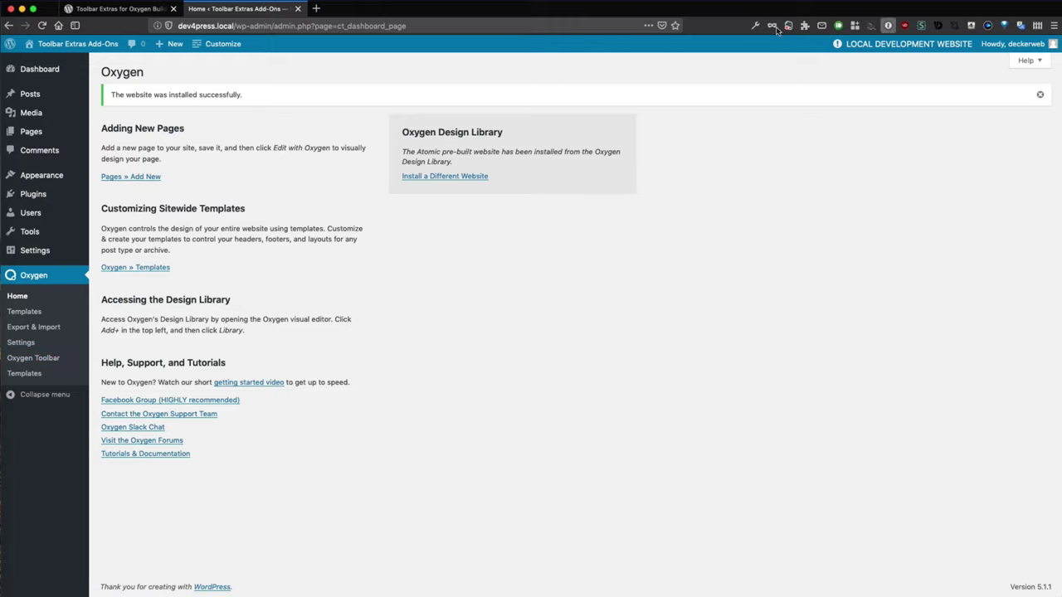
Open the general settings of Toolbar Extras from the site's admin toolbar entry.
mouse_move(79, 43)
mouse_move(75, 176)
mouse_move(218, 48)
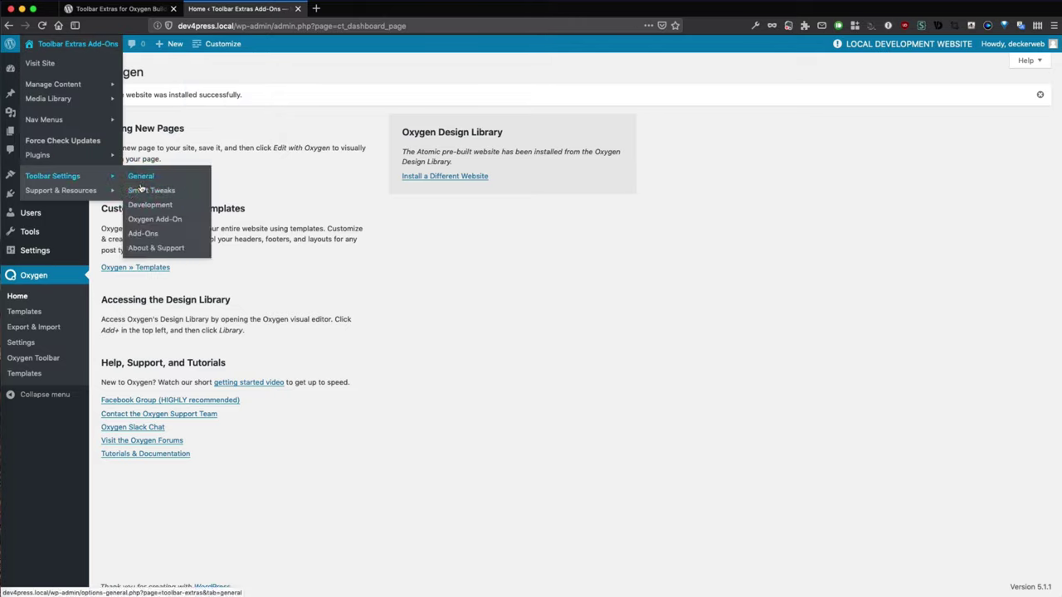
left_click(142, 180)
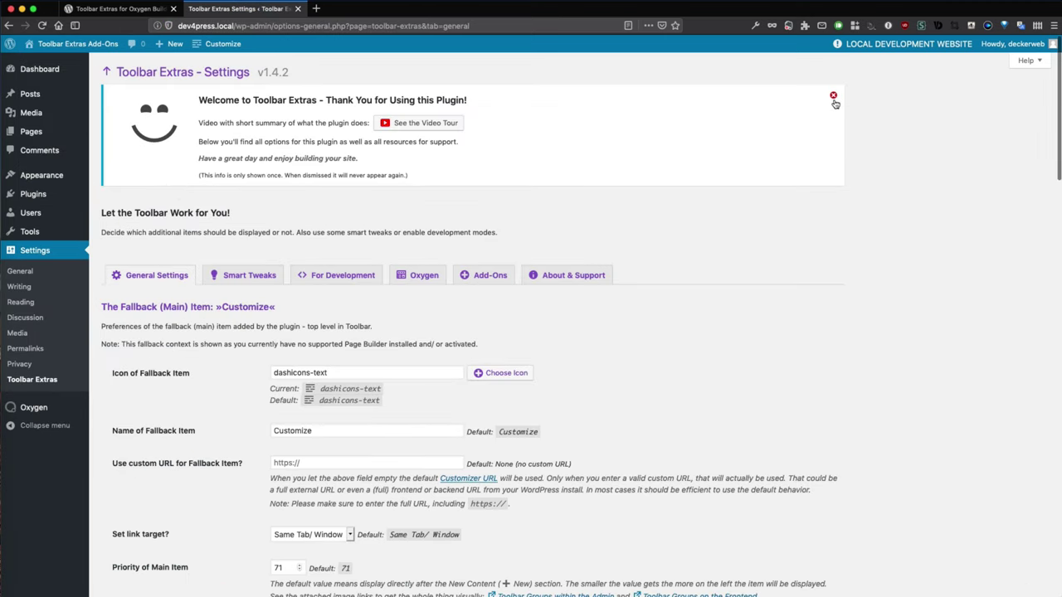
Dismiss the welcome notice and save Oxygen as the default page builder for the main toolbar item.
left_click(834, 97)
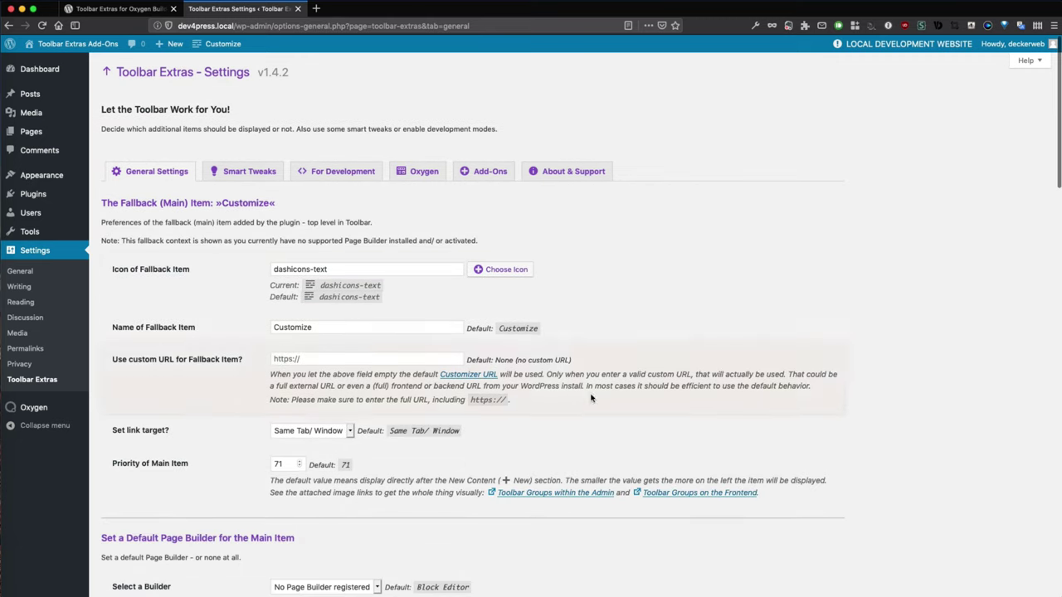
scroll(592, 398, "down", 5)
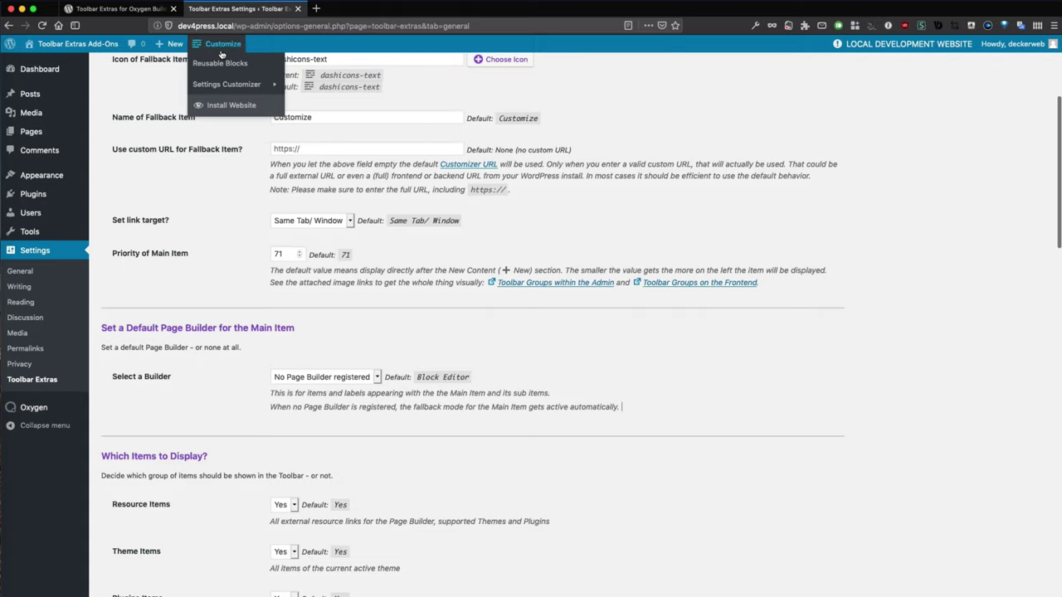
left_click(328, 380)
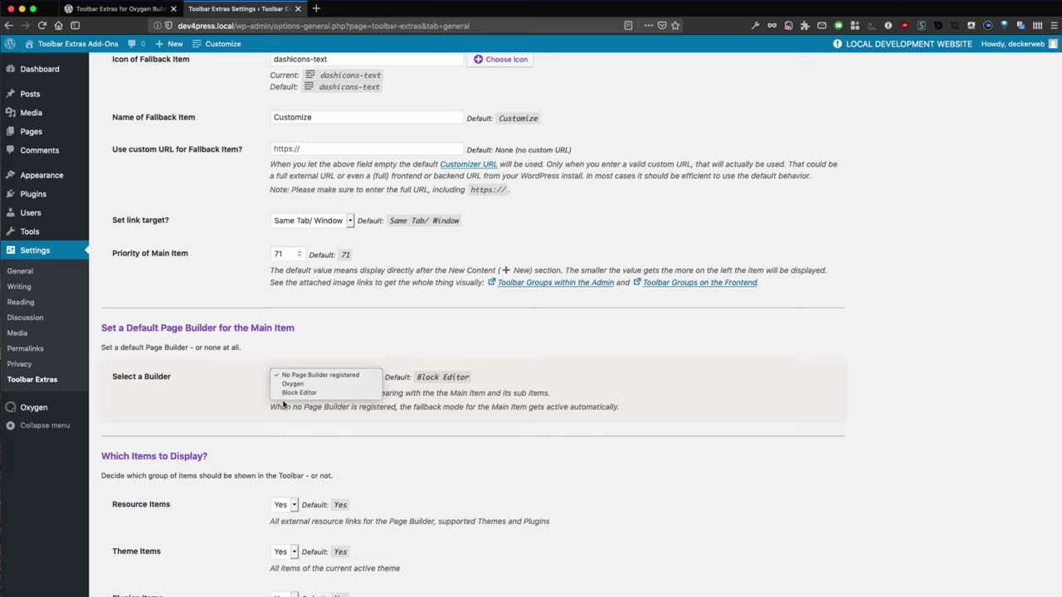
left_click(306, 388)
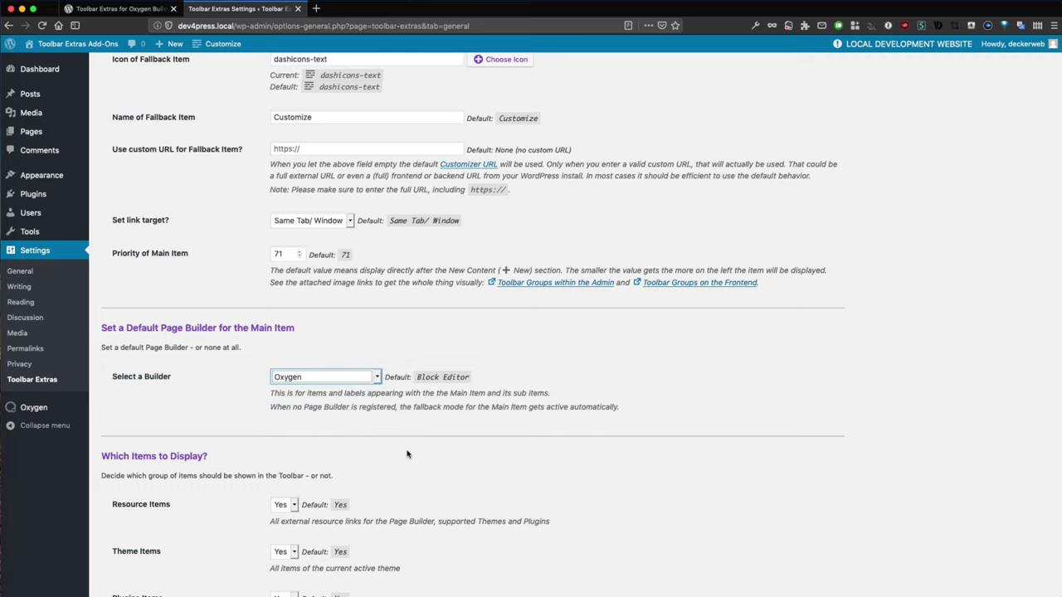
scroll(405, 454, "down", 10)
scroll(384, 488, "down", 5)
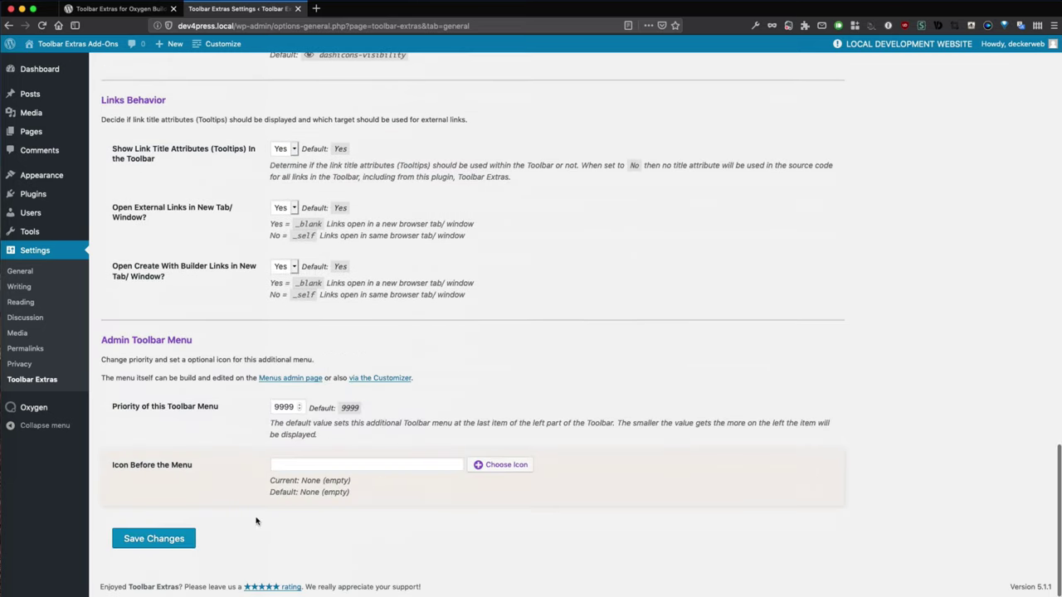
left_click(178, 539)
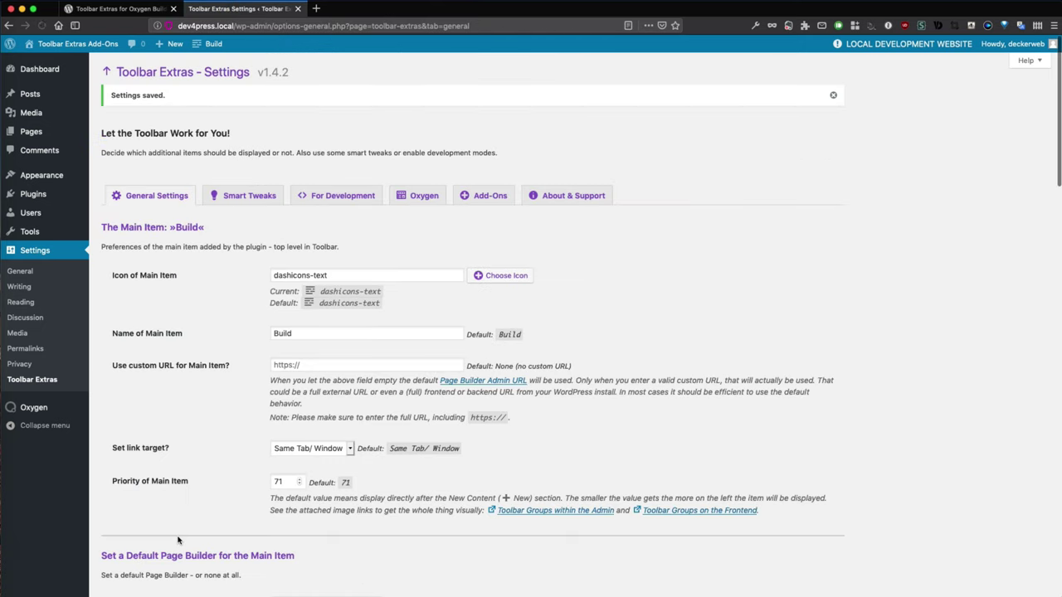
In Oxygen's elements library settings, enable 3rd party design sets, make this WordPress install a design set and update.
mouse_move(220, 46)
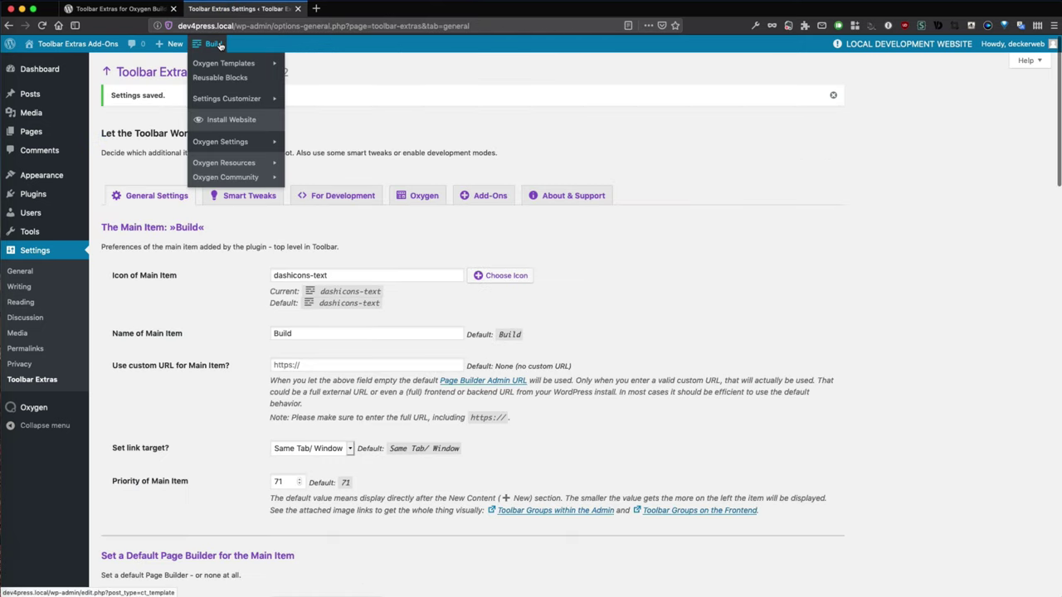
mouse_move(238, 66)
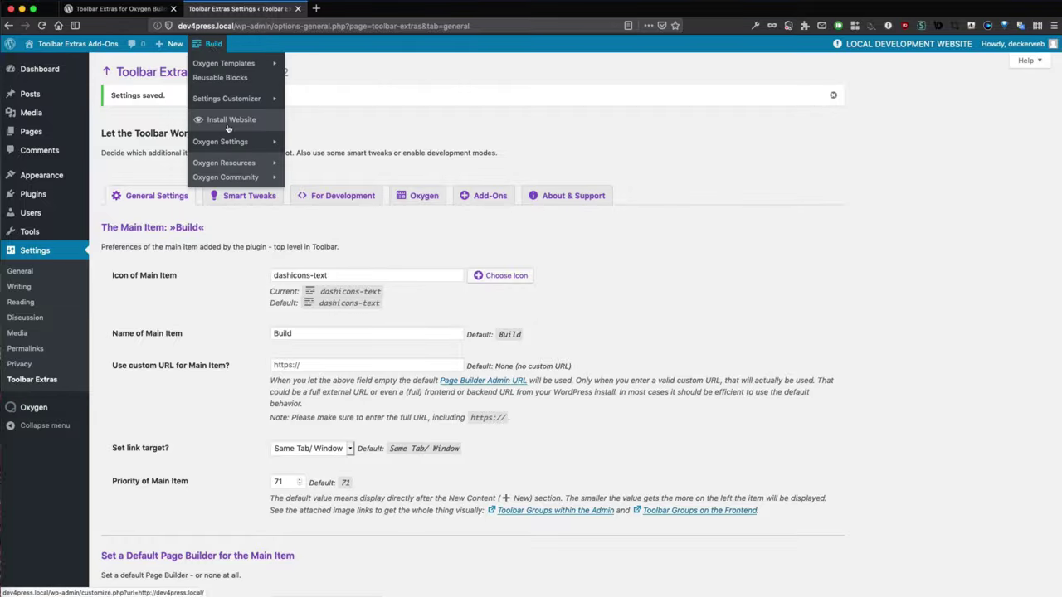
mouse_move(243, 150)
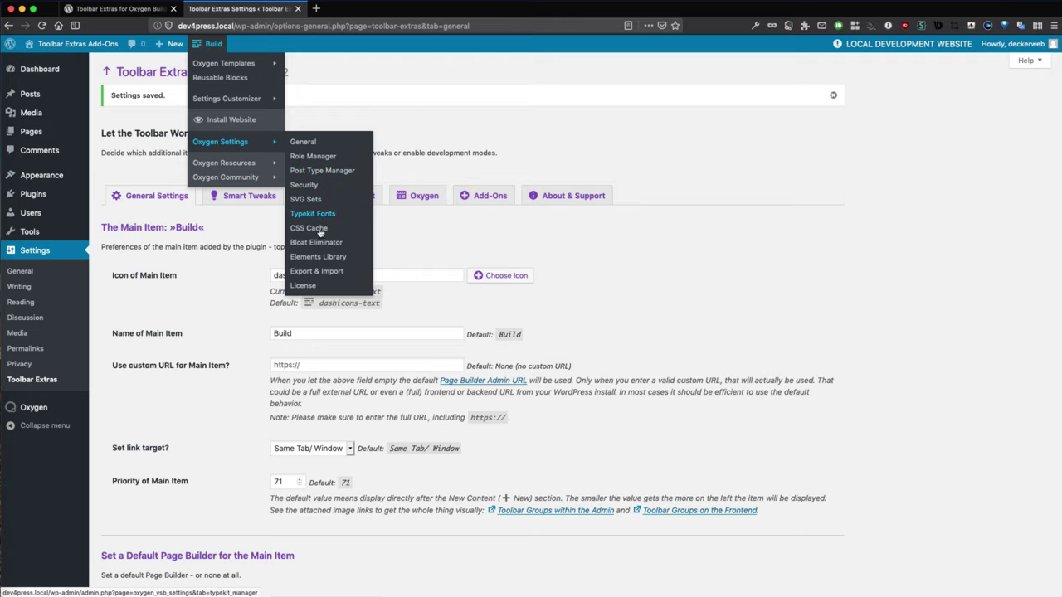
left_click(315, 259)
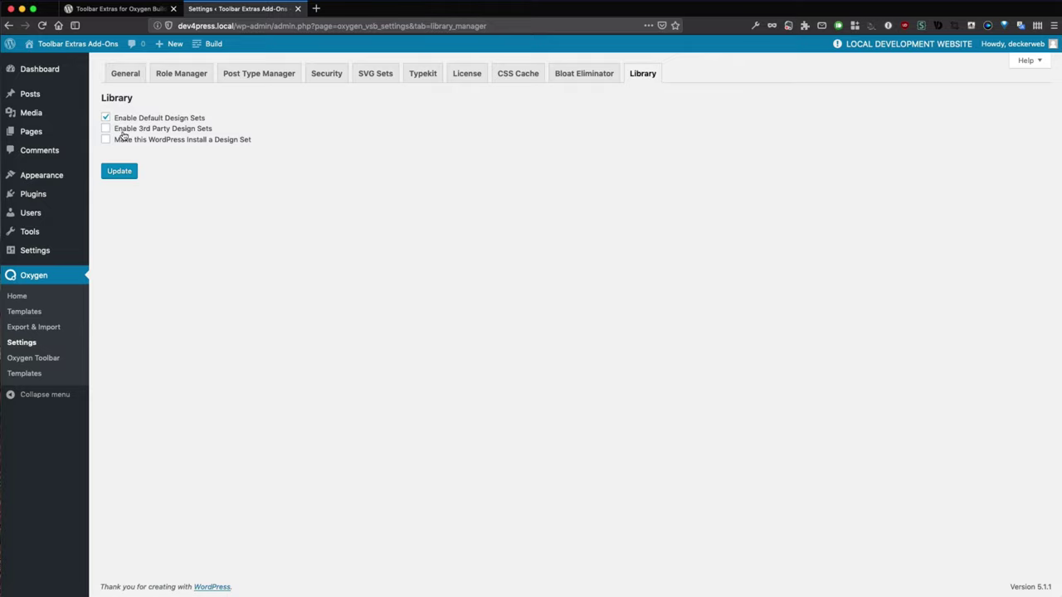
left_click(106, 129)
left_click(107, 140)
left_click(116, 173)
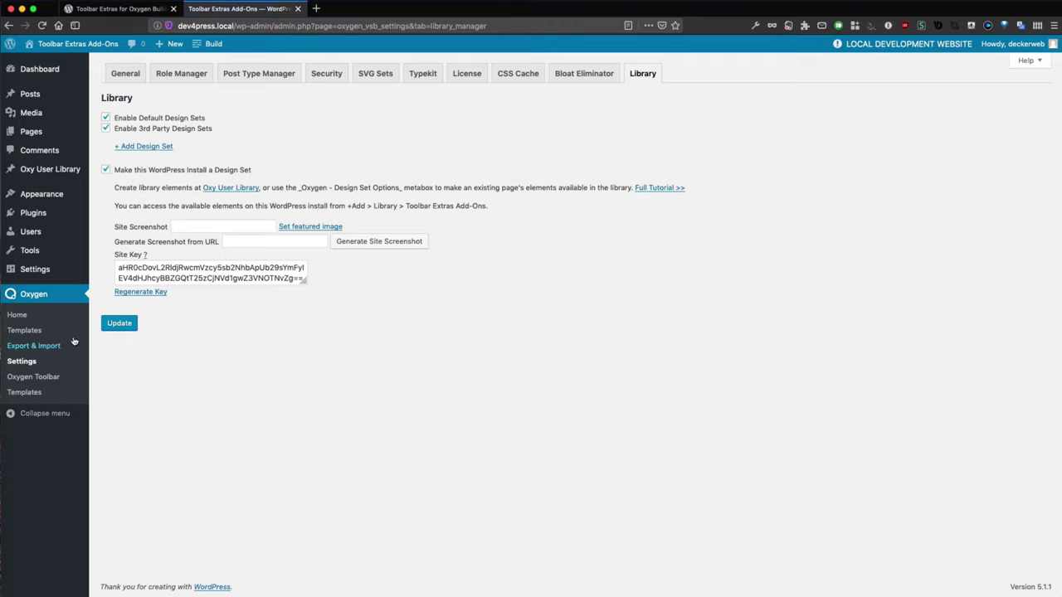
mouse_move(59, 175)
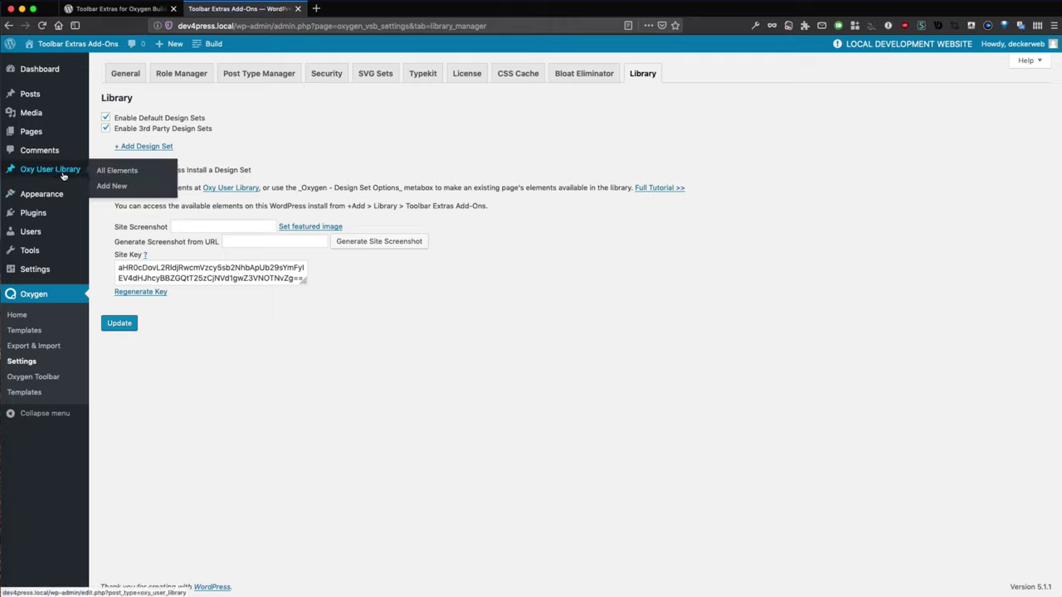
mouse_move(212, 44)
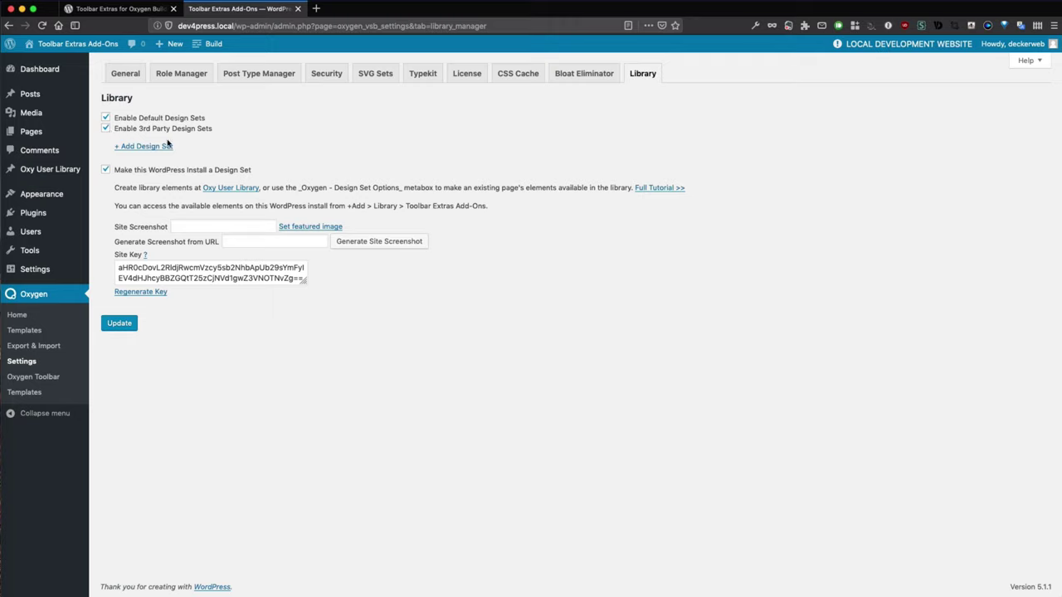
Install and activate the Builder Template Categories plugin from the featured plugins in the plugin directory.
mouse_move(212, 81)
mouse_move(166, 44)
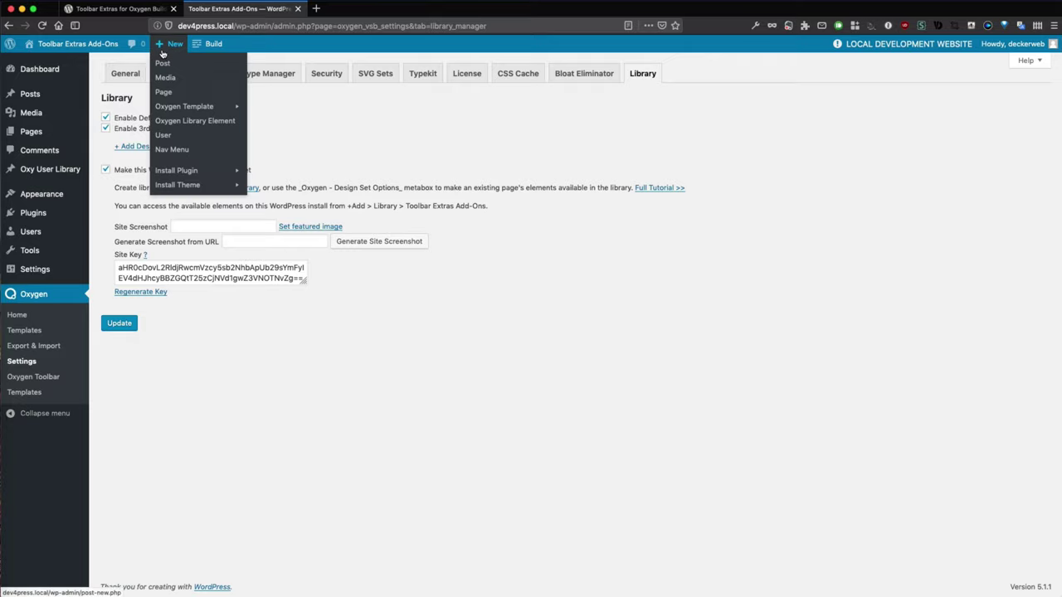
left_click(176, 173)
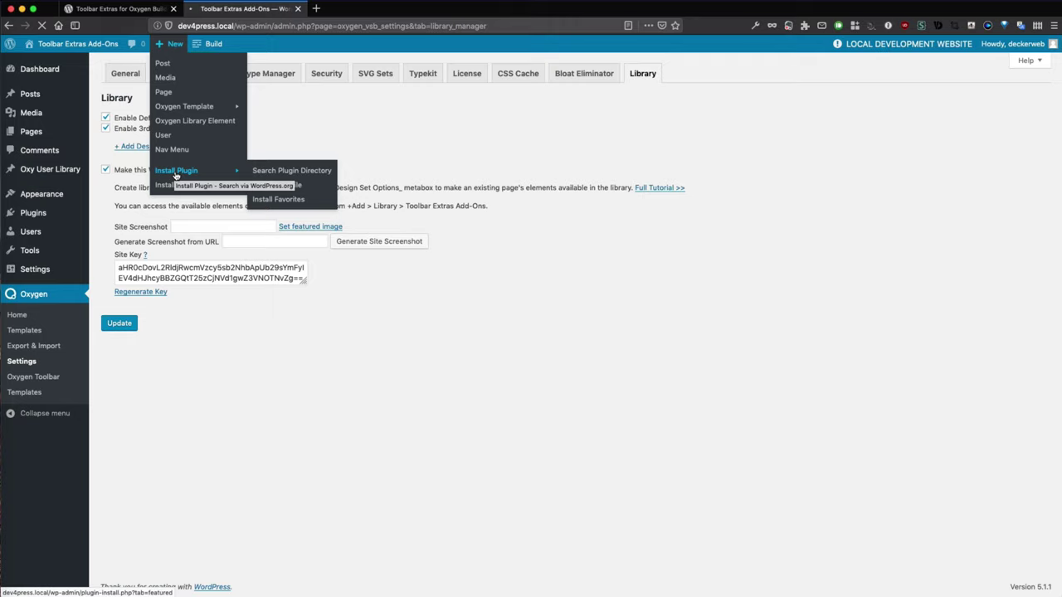
left_click(176, 171)
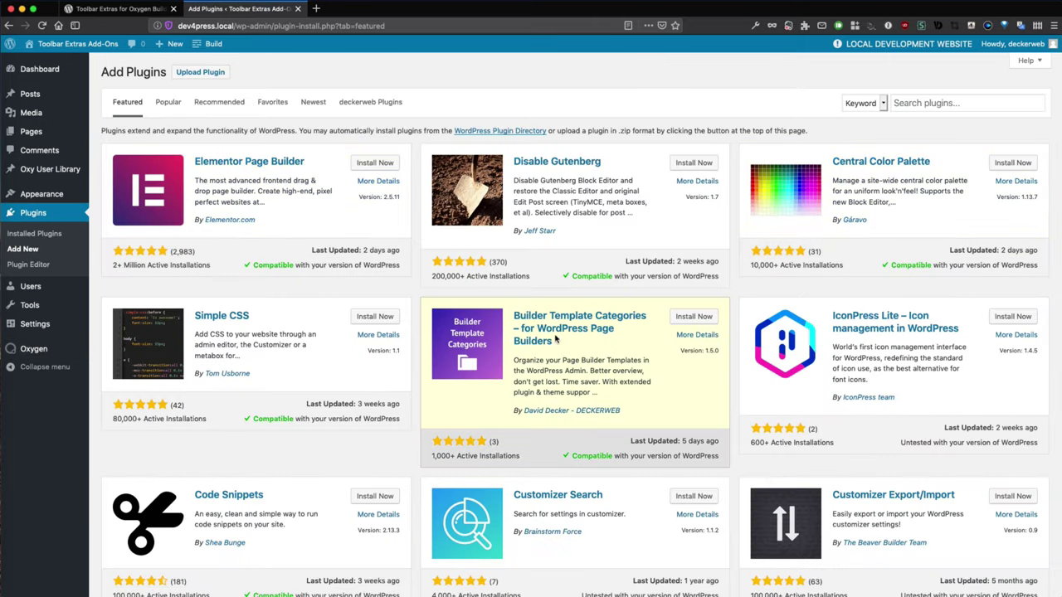
left_click(684, 319)
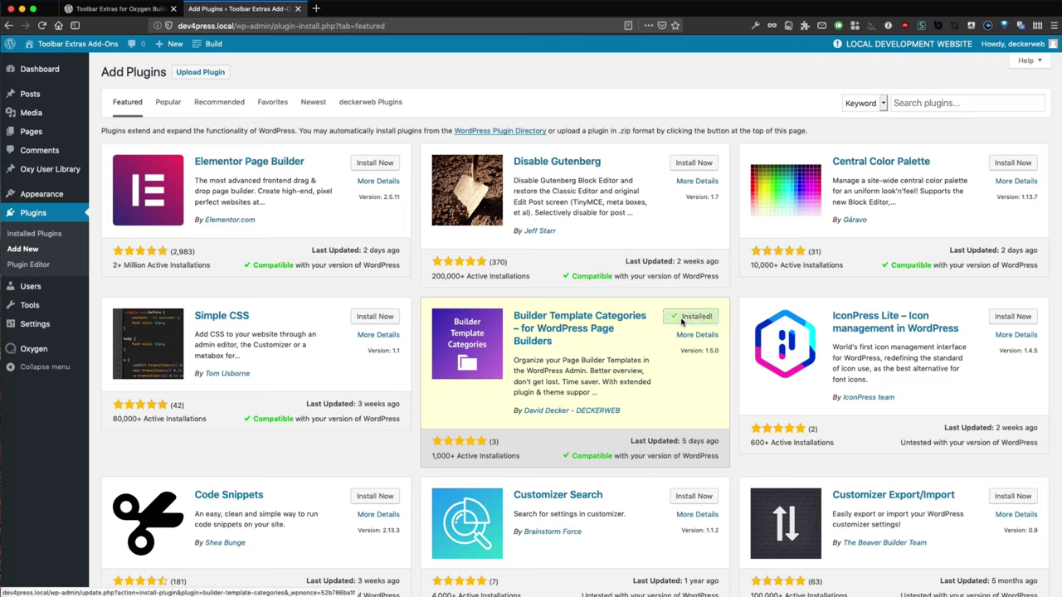
left_click(681, 323)
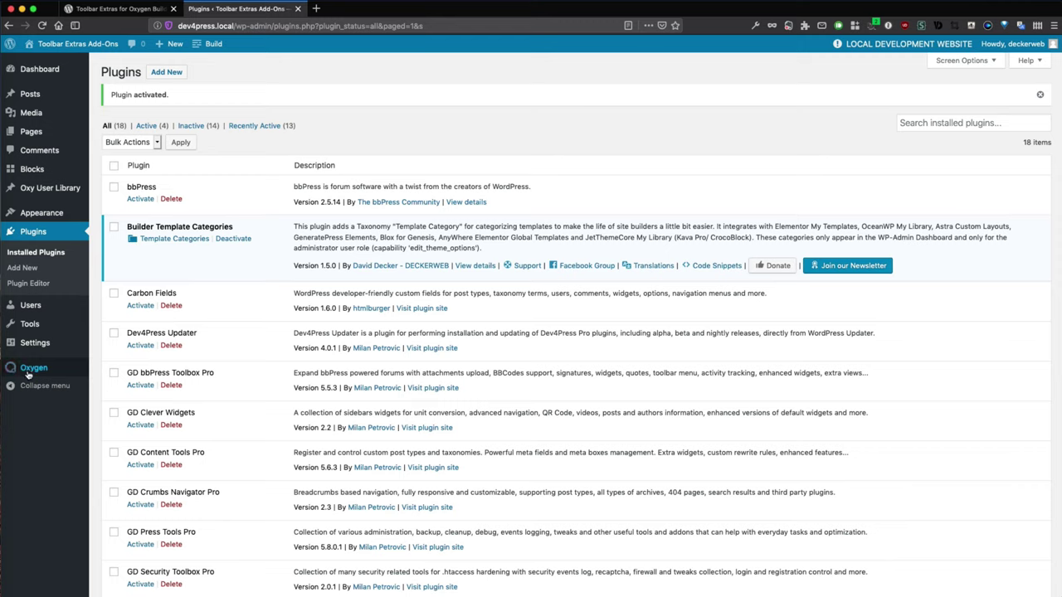
mouse_move(30, 372)
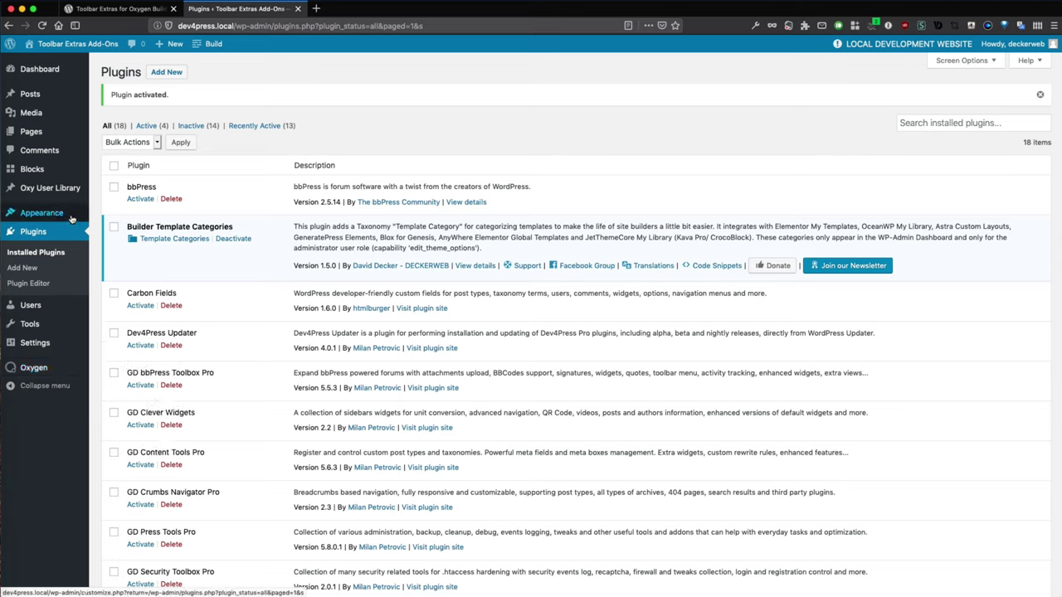
mouse_move(68, 200)
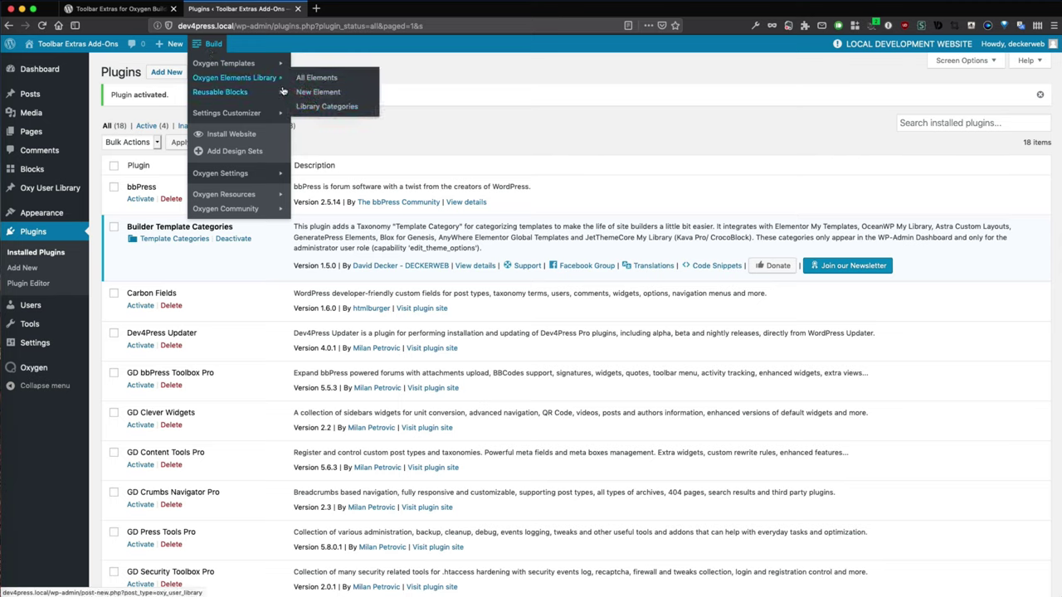
mouse_move(262, 69)
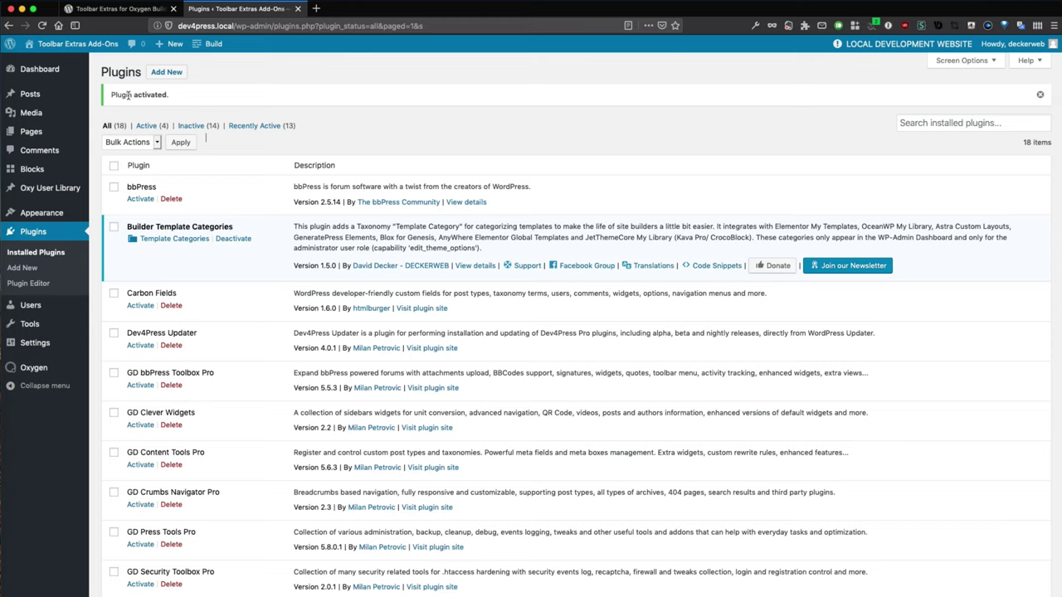
Open the Toolbar Extras settings from its entry in the installed plugins list and review the general options.
left_click(37, 252)
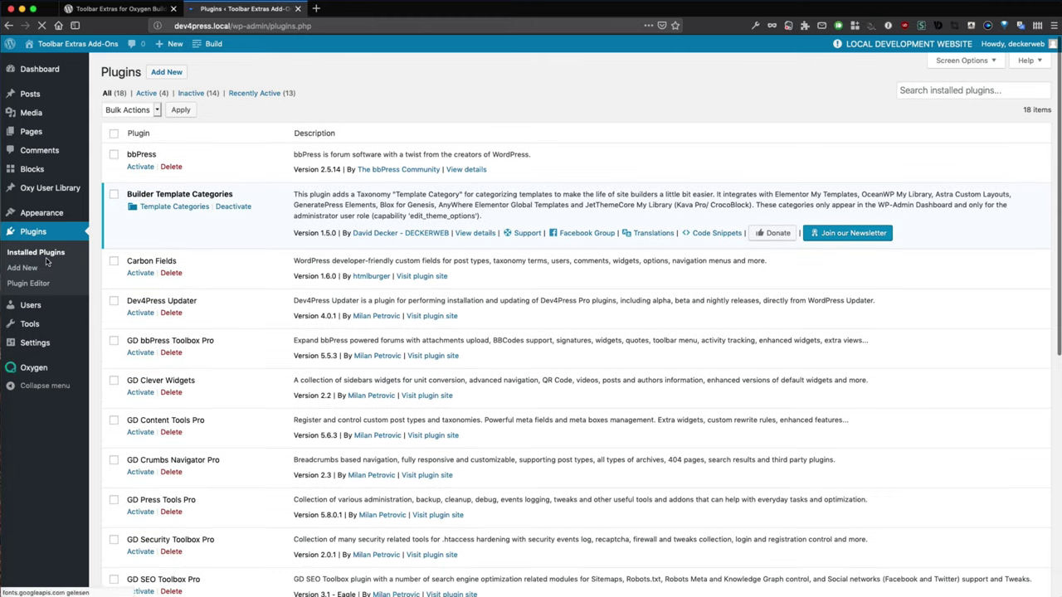
scroll(243, 348, "down", 10)
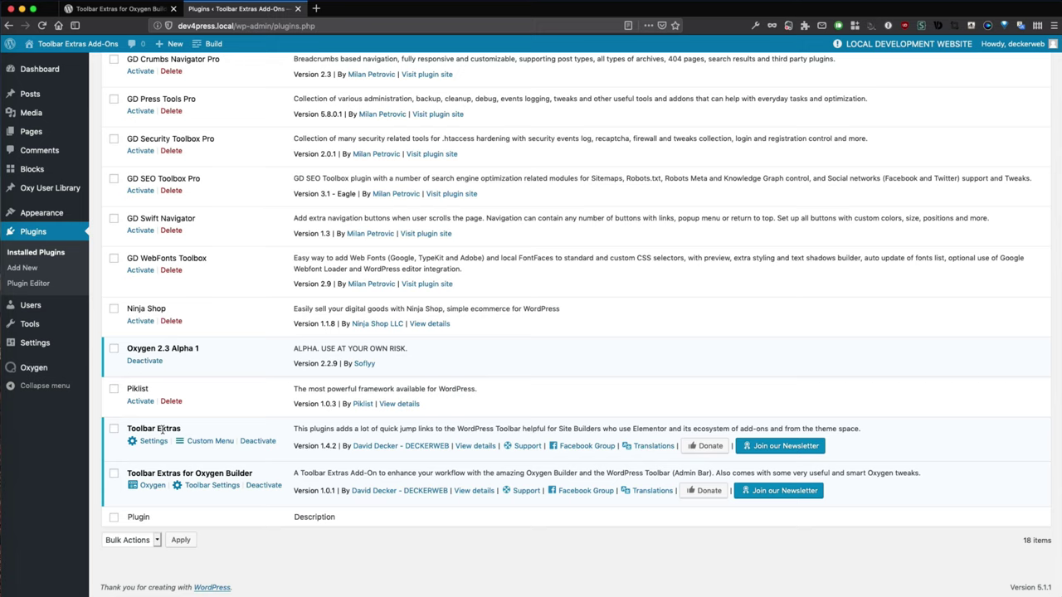
scroll(224, 367, "up", 5)
scroll(223, 366, "down", 5)
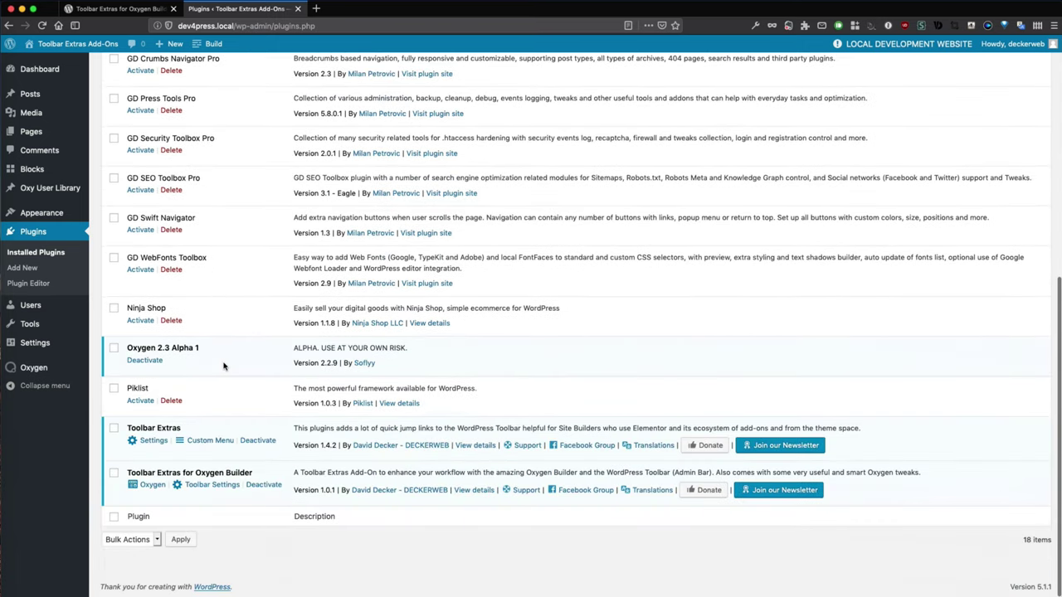
left_click(151, 441)
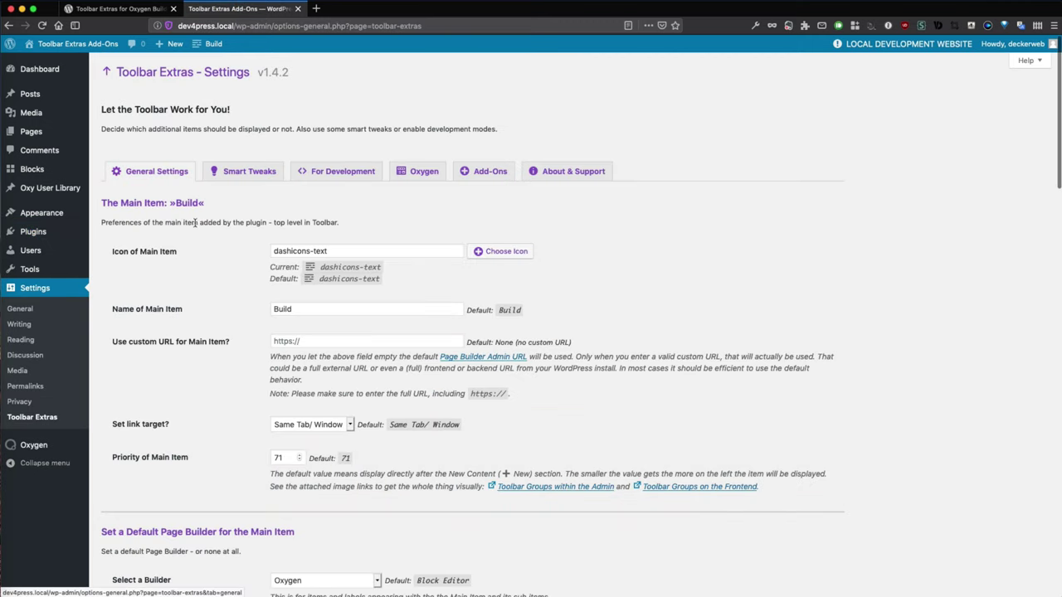
scroll(244, 253, "down", 8)
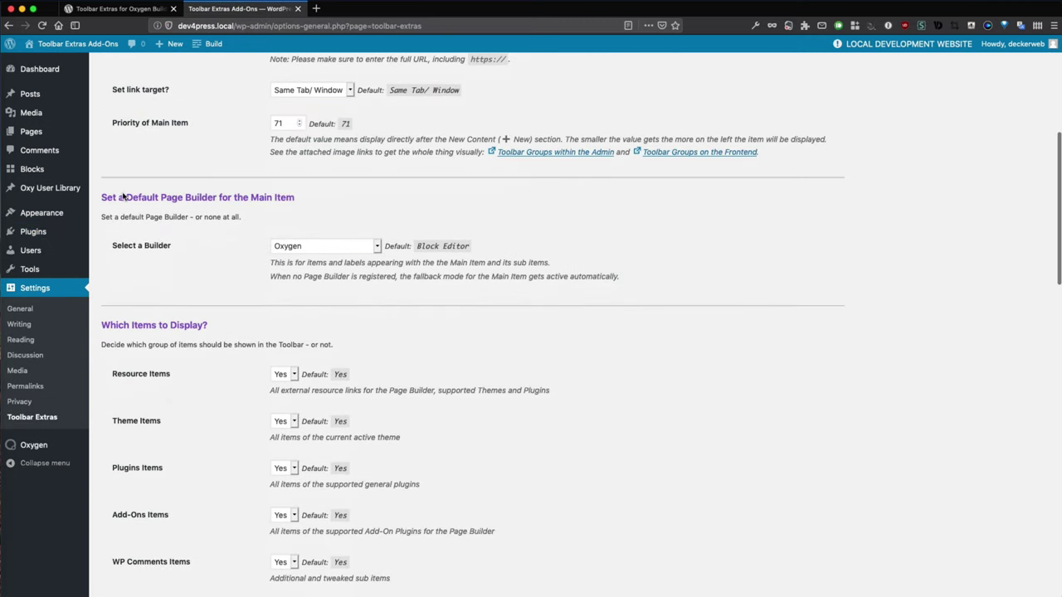